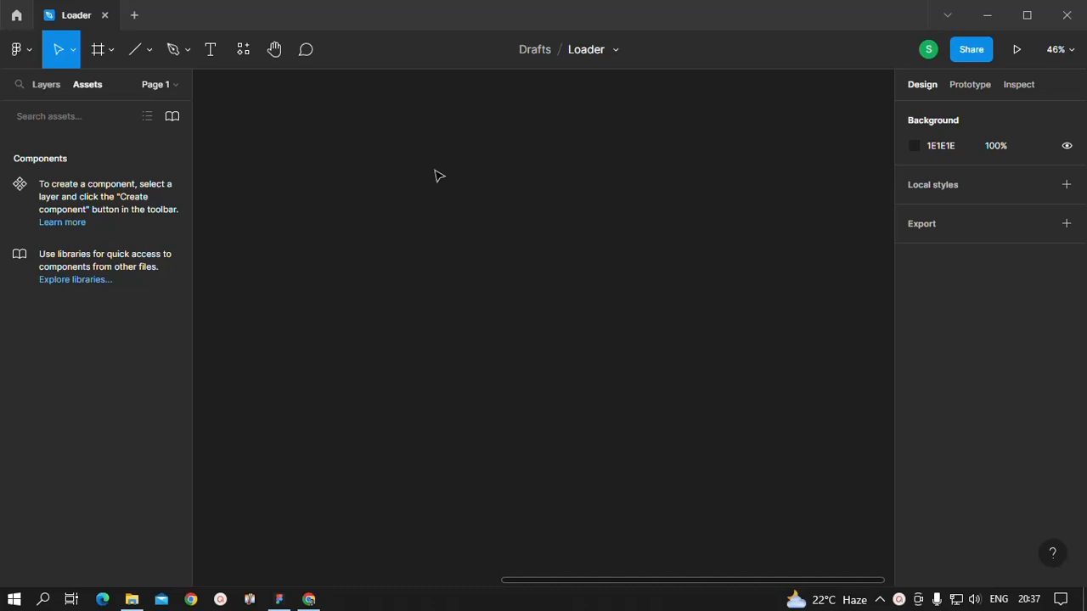
# Step: Draw a long, thin horizontal rectangle about 734 × 24 near the upper part of the empty canvas
pyautogui.click(148, 53)
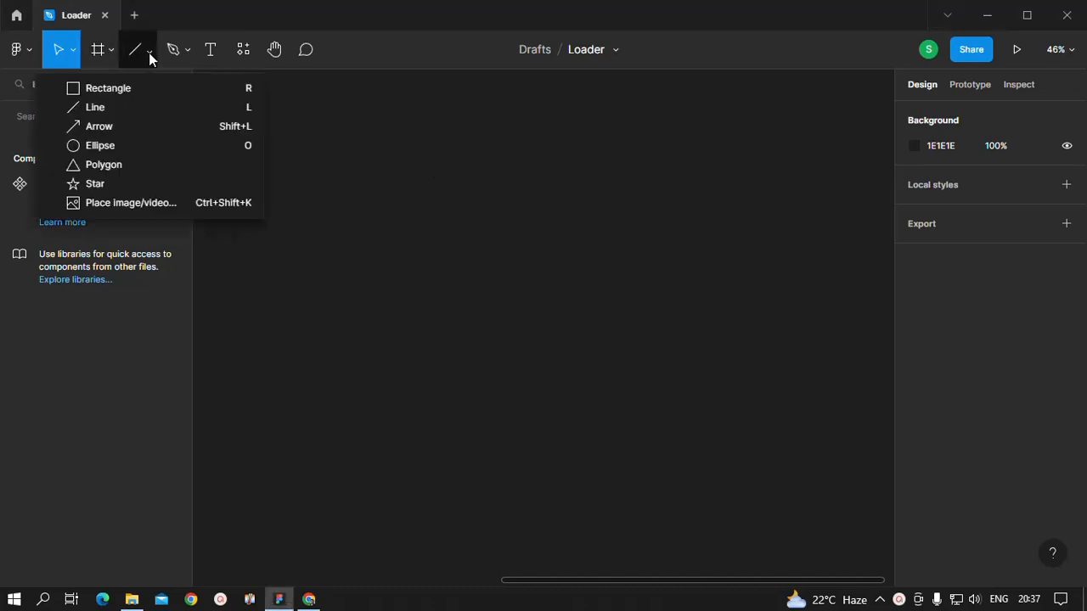
pyautogui.click(109, 86)
pyautogui.moveTo(229, 114)
pyautogui.mouseDown()
pyautogui.moveTo(343, 134)
pyautogui.moveTo(499, 127)
pyautogui.mouseUp()
pyautogui.click(489, 174)
pyautogui.click(454, 127)
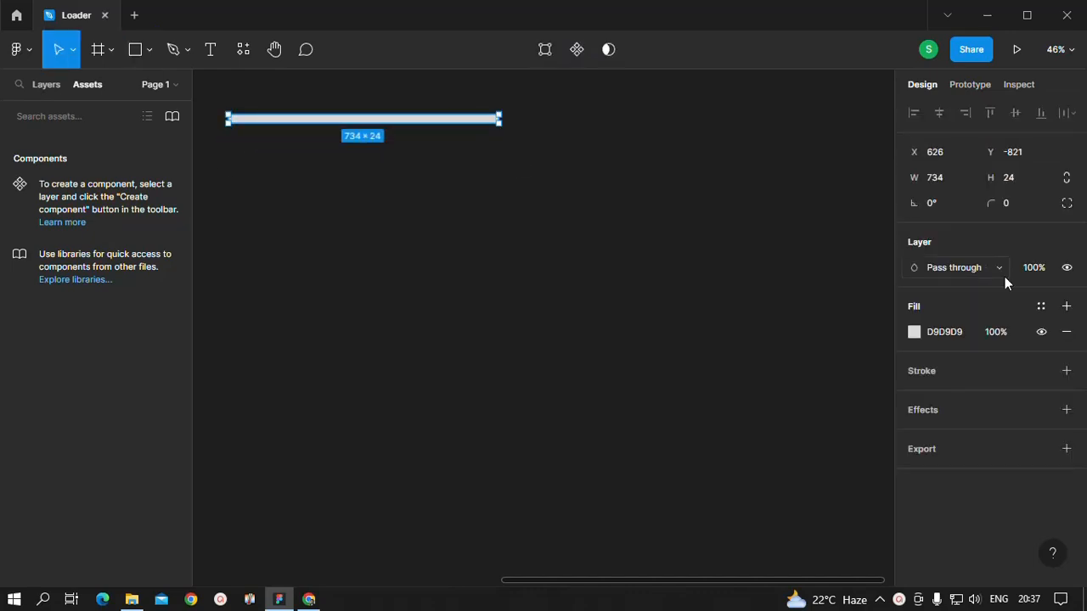
# Step: Round the rectangle's corners with a corner radius of 50
pyautogui.click(1010, 208)
pyautogui.write('10')
pyautogui.press('Return')
pyautogui.click(737, 263)
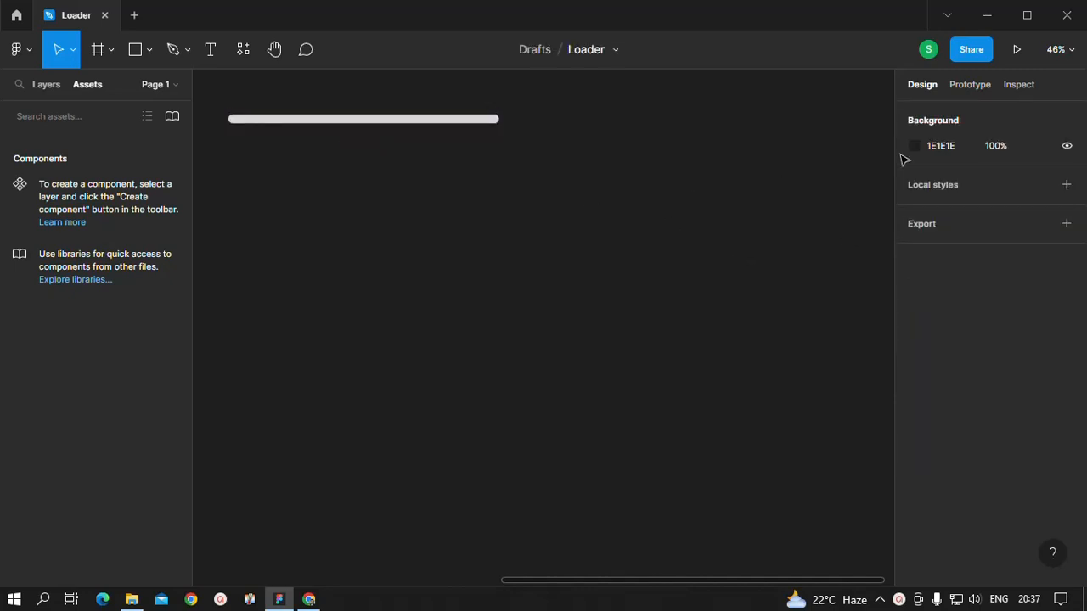
# Step: Duplicate the rounded bar just below the original and resize the copy to 730 wide and 20 high
pyautogui.click(428, 124)
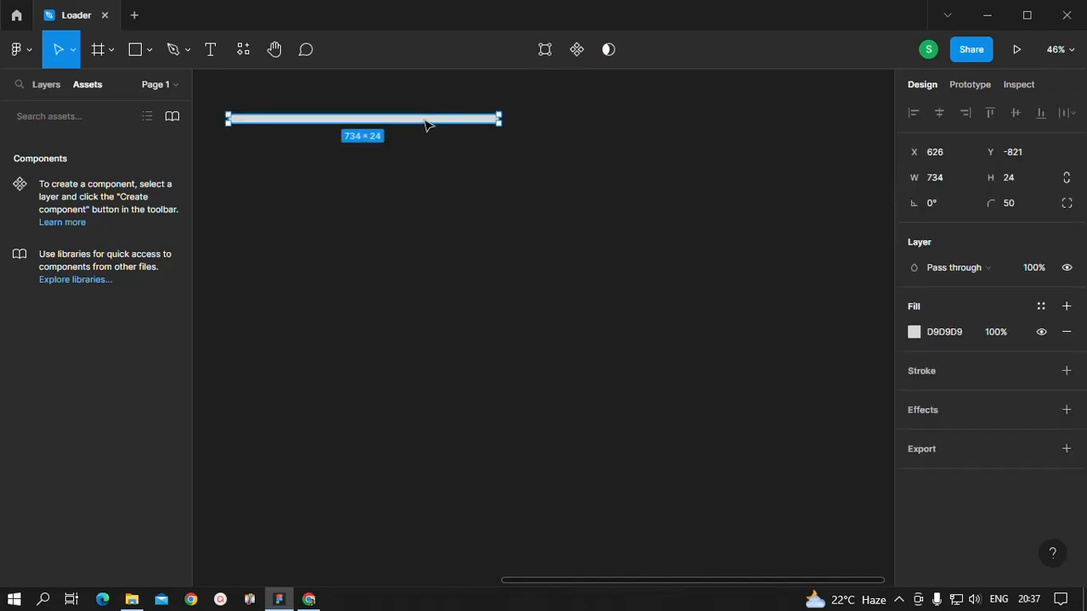
pyautogui.moveTo(428, 124); pyautogui.dragTo(423, 143)
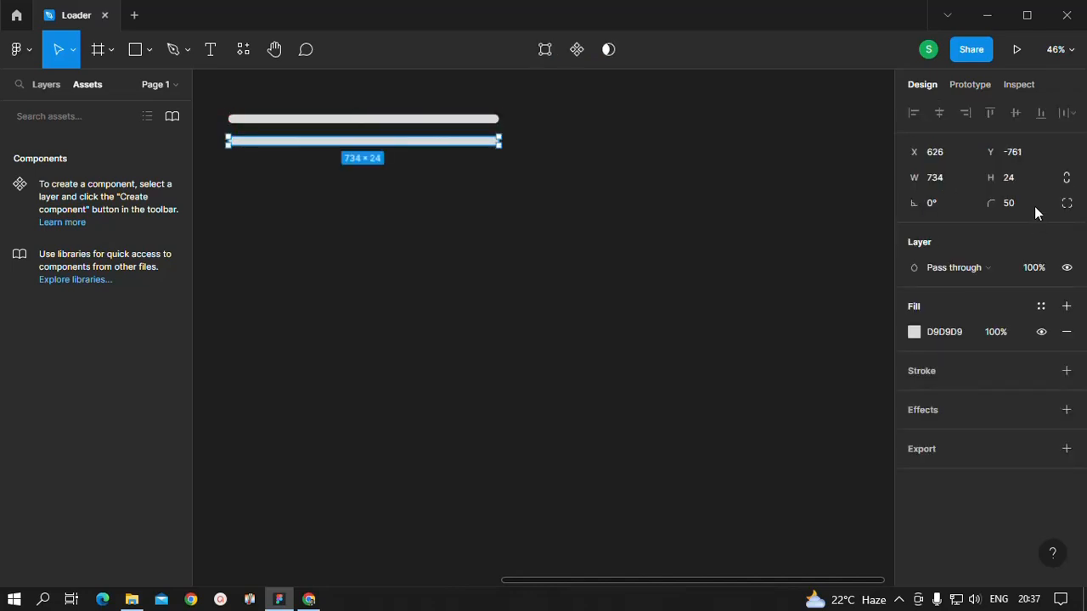
pyautogui.click(955, 174)
pyautogui.write('730')
pyautogui.press('Return')
pyautogui.click(1009, 178)
pyautogui.write('20')
pyautogui.press('Return')
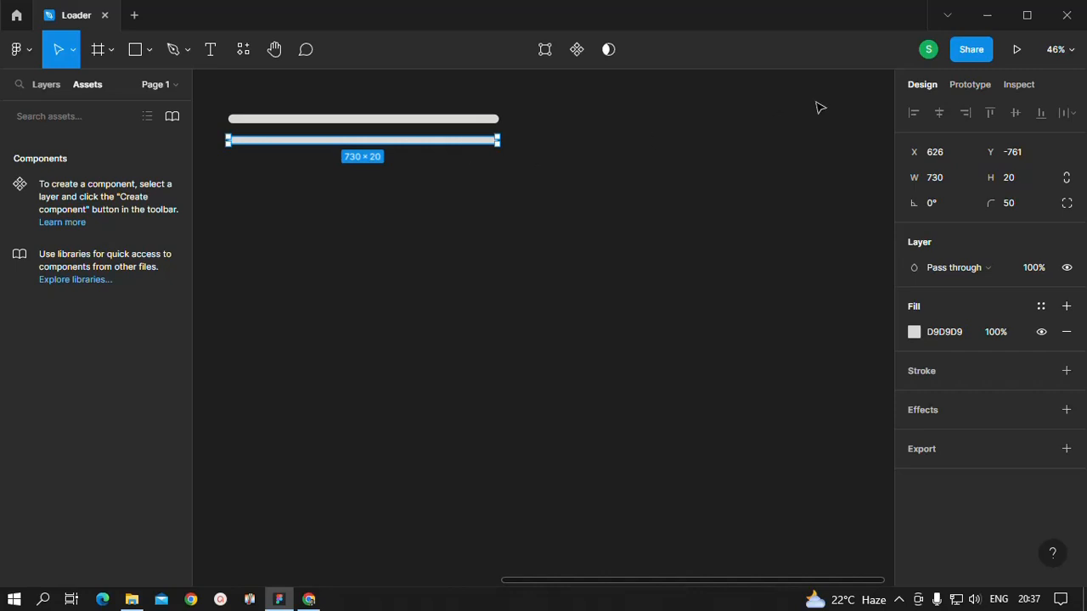
# Step: Change the lower bar's fill to the purple document color A259FF
pyautogui.click(914, 332)
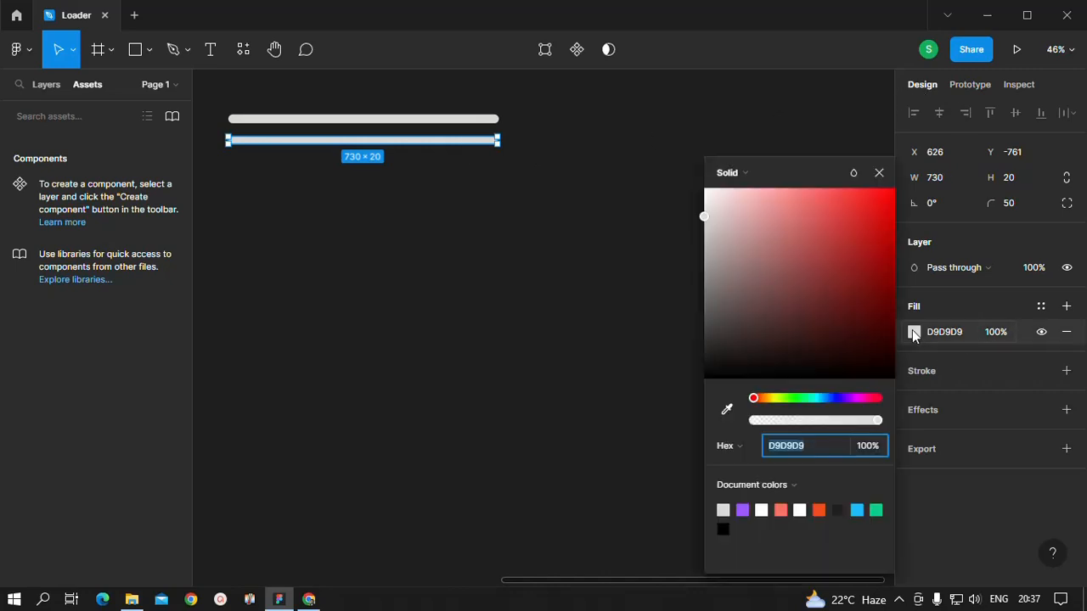
pyautogui.click(742, 509)
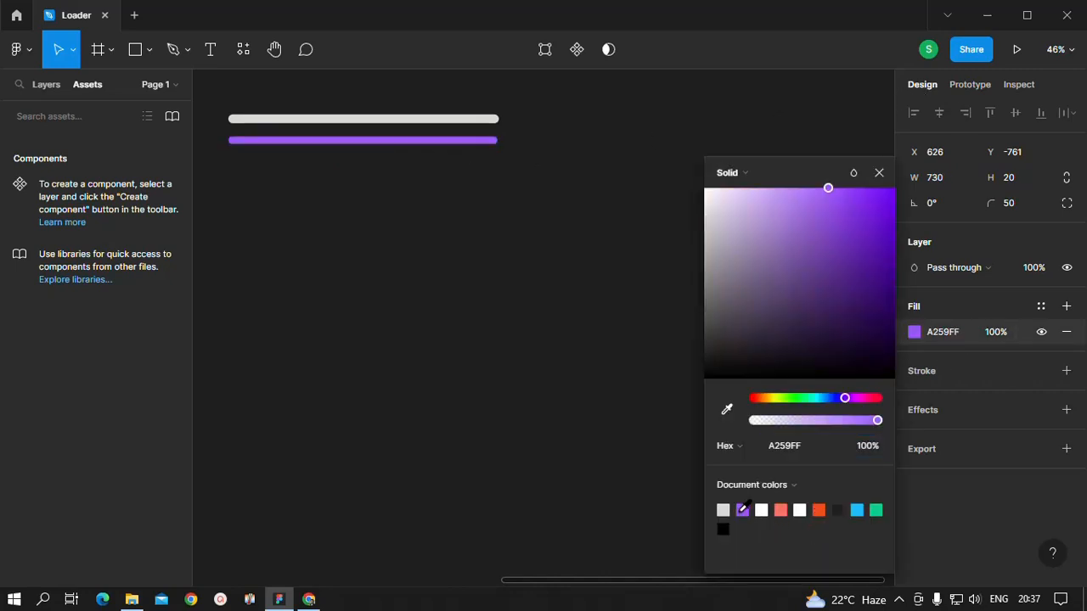
pyautogui.click(497, 320)
# Step: Move the purple bar up so it lies on top of the gray bar
pyautogui.scroll(3, 468, 250)
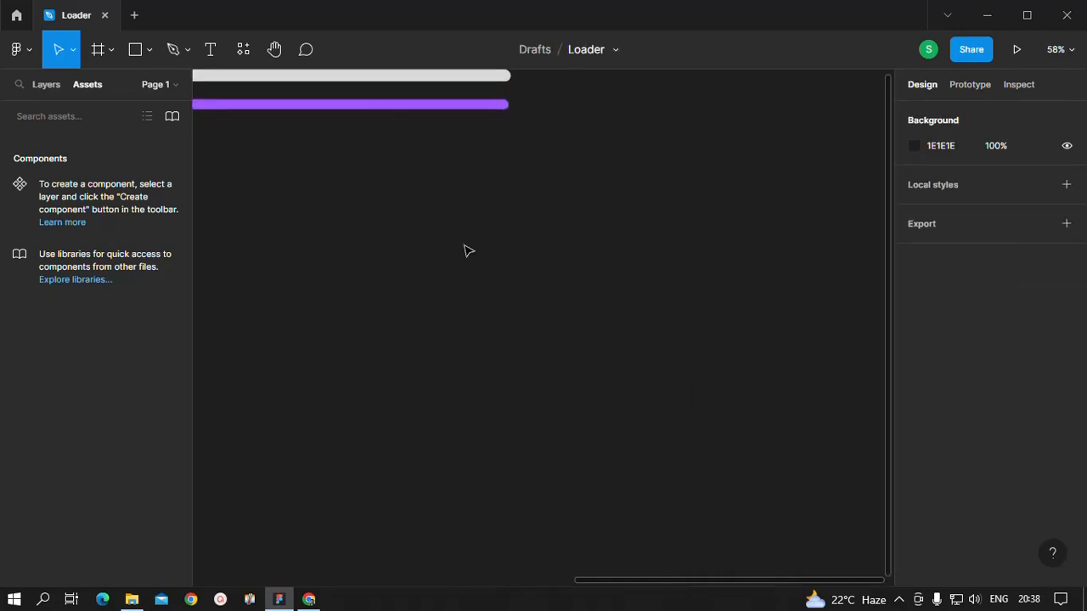
pyautogui.scroll(4, 485, 434)
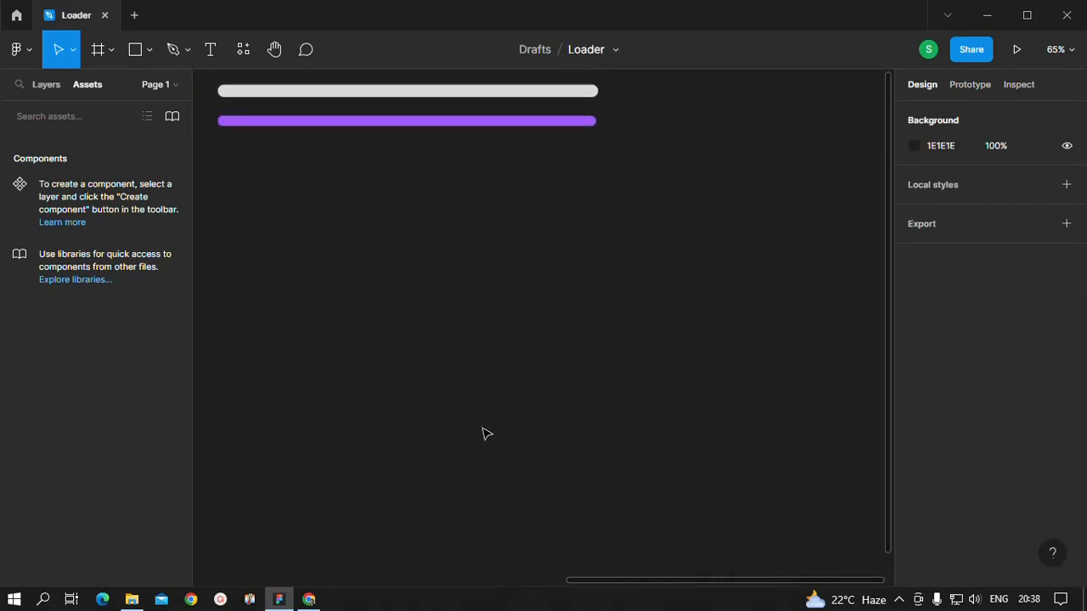
pyautogui.moveTo(413, 255); pyautogui.dragTo(412, 231)
pyautogui.click(434, 283)
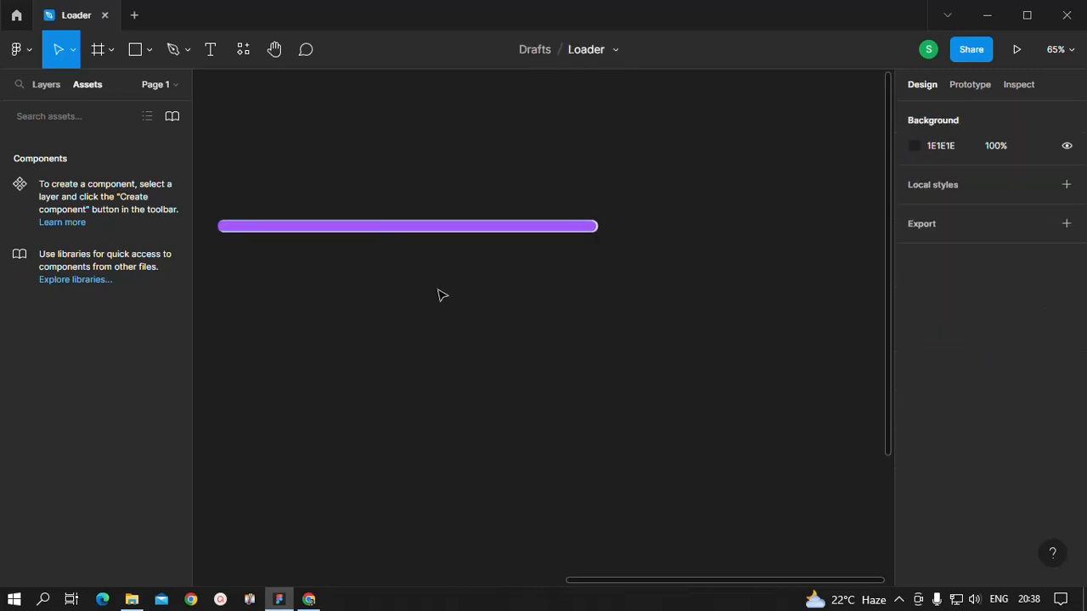
# Step: Set the purple bar's width to 728
pyautogui.click(411, 230)
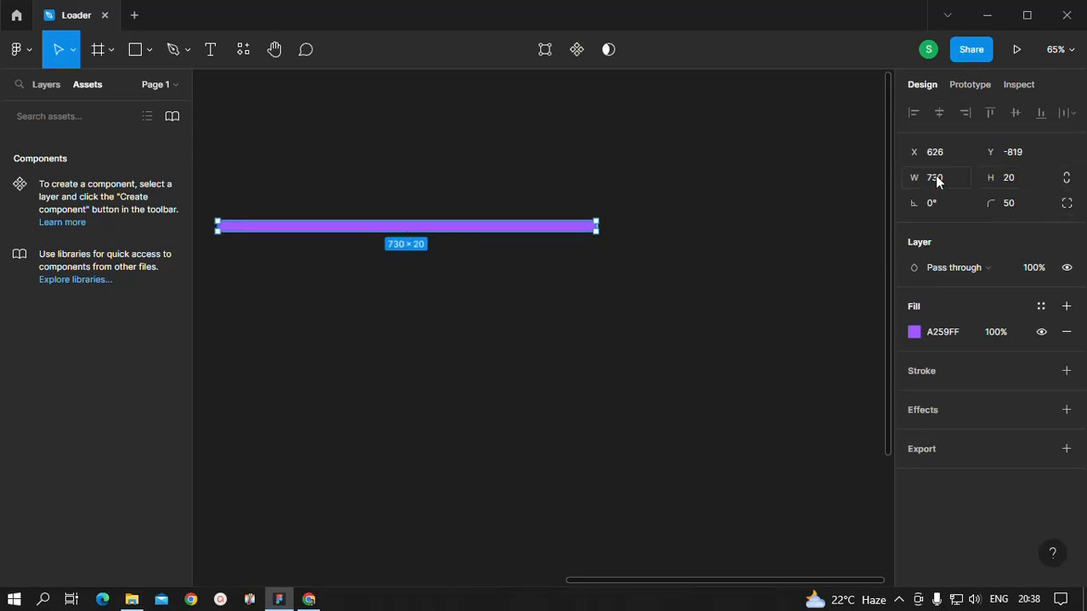
pyautogui.write('728')
pyautogui.press('Return')
pyautogui.click(701, 417)
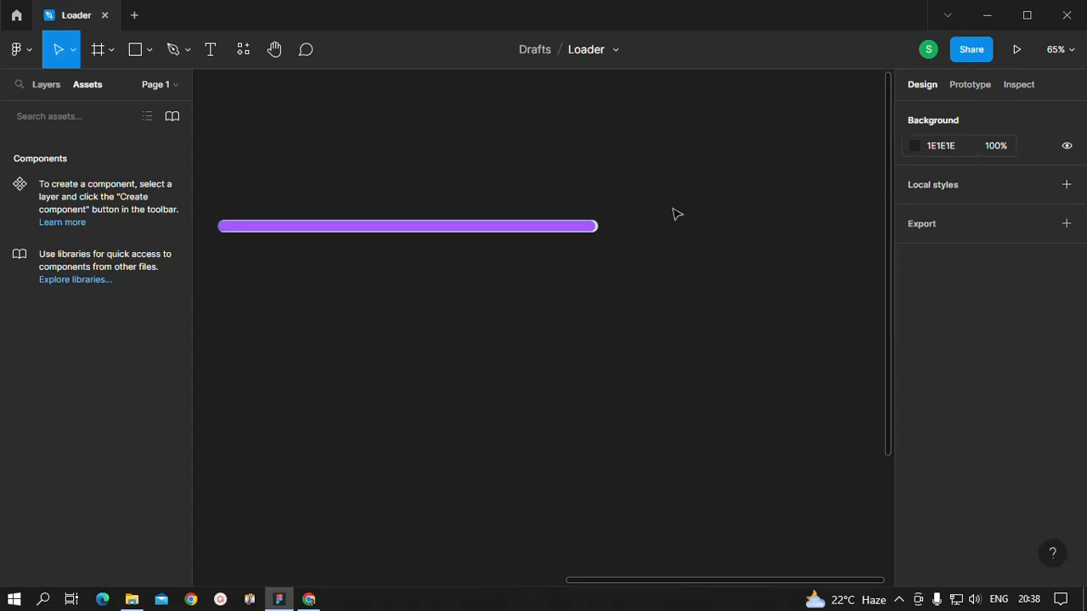
# Step: Set the purple bar's height to 18 and its width to 725
pyautogui.click(542, 236)
pyautogui.click(1011, 176)
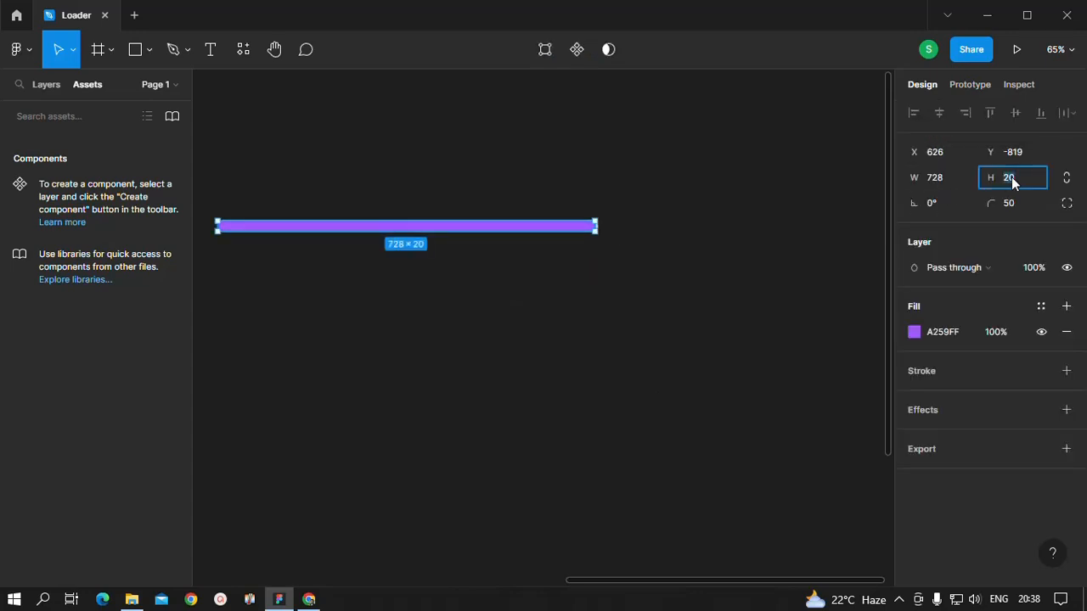
pyautogui.write('18')
pyautogui.press('Return')
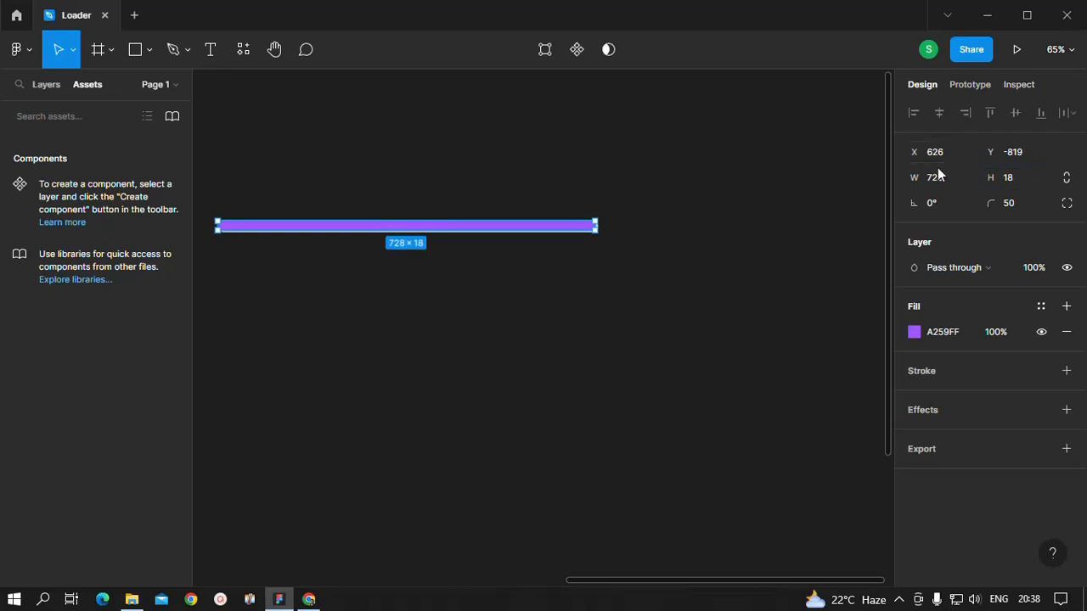
pyautogui.write('725')
pyautogui.press('Return')
pyautogui.click(599, 408)
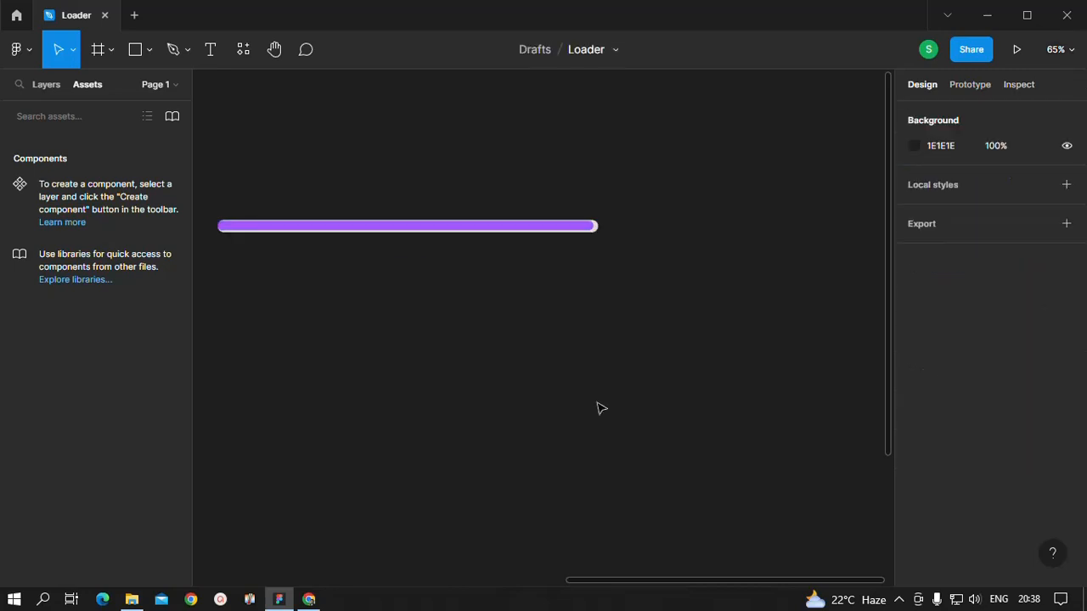
# Step: Nudge the purple bar so it sits centered inside the gray bar with an even border around it
pyautogui.click(522, 230)
pyautogui.moveTo(523, 229); pyautogui.dragTo(525, 230)
pyautogui.click(572, 311)
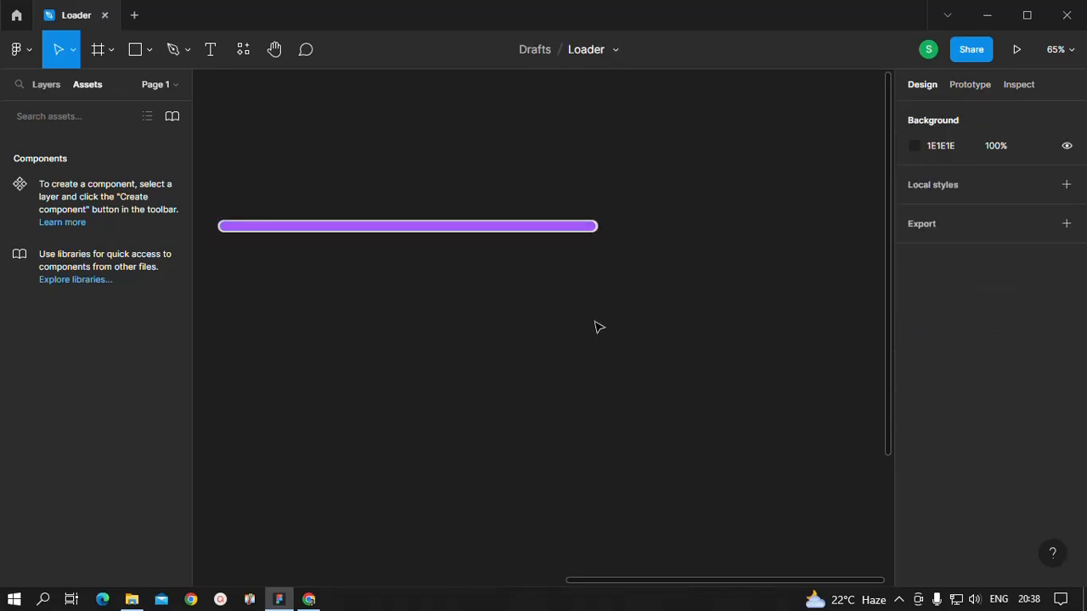
# Step: Select the gray and purple bars together and wrap them in a frame
pyautogui.moveTo(673, 300); pyautogui.dragTo(219, 162)
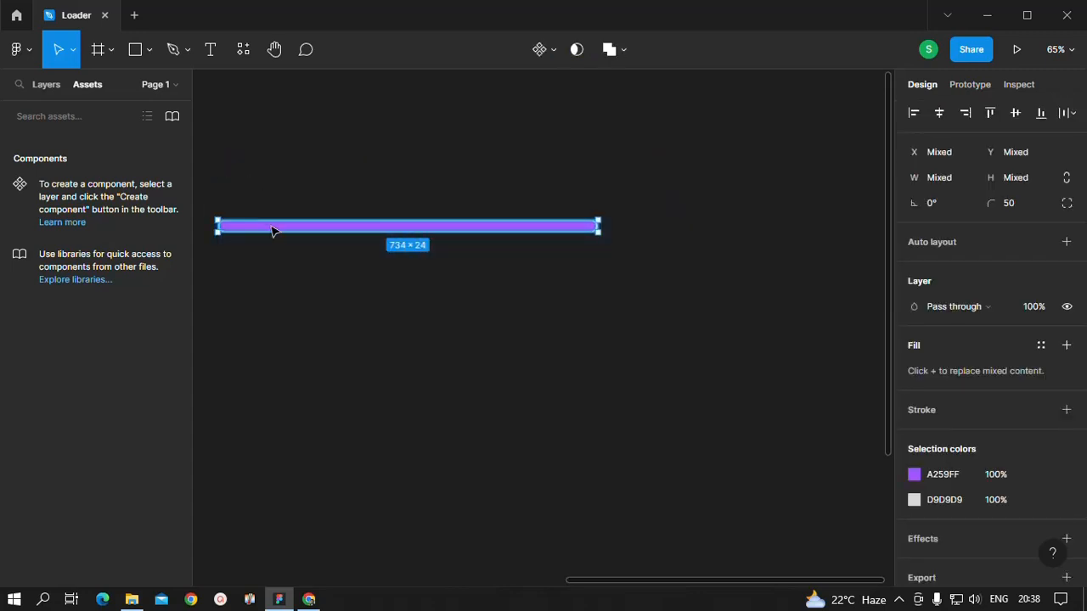
pyautogui.rightClick(270, 225)
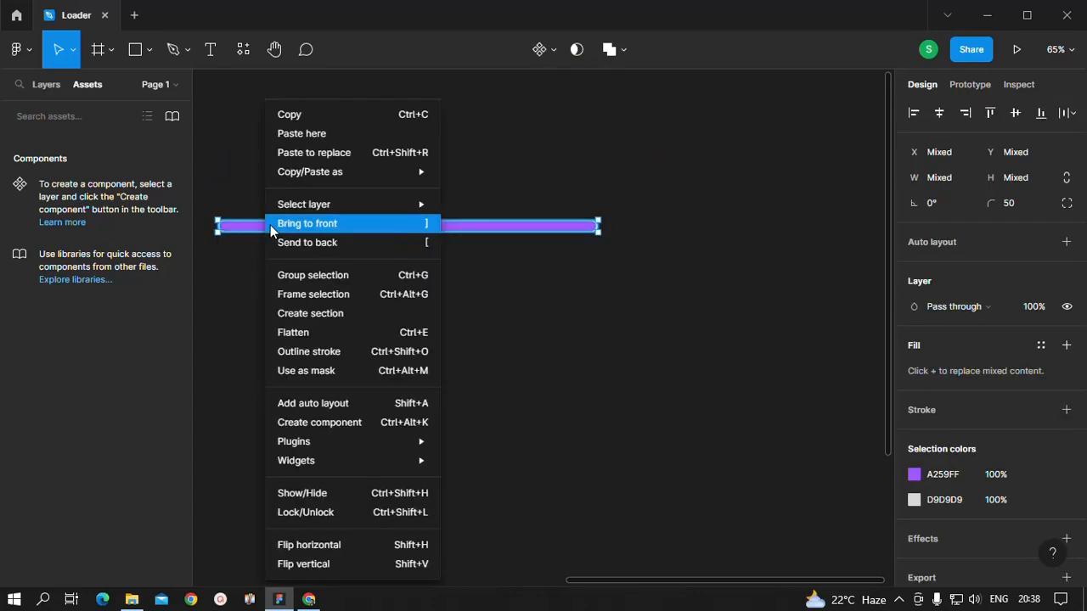
pyautogui.click(335, 298)
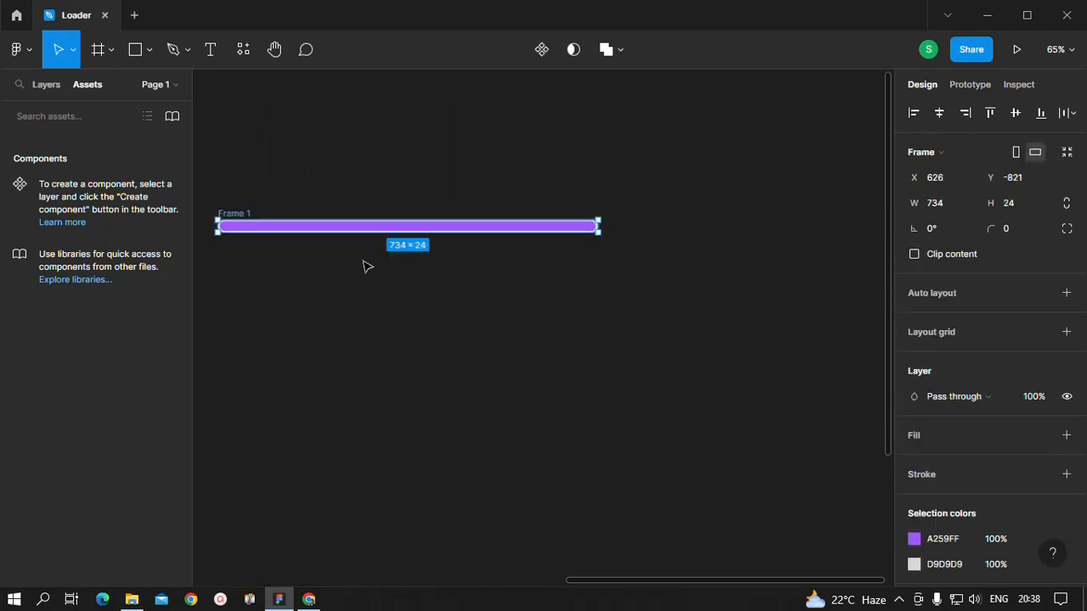
pyautogui.click(469, 338)
# Step: Duplicate the bar frame twice and stack the copies below the original, left-aligned and evenly spaced about 145 apart
pyautogui.click(245, 215)
pyautogui.hotkey('ctrl', 'd')
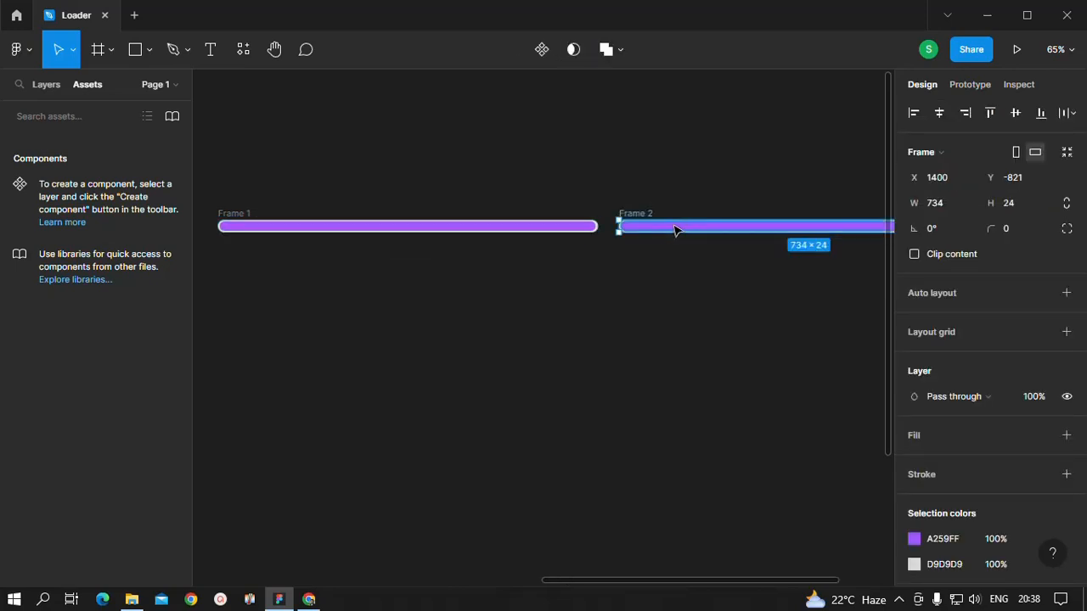
pyautogui.moveTo(674, 230); pyautogui.dragTo(274, 317)
pyautogui.hotkey('ctrl', 'd')
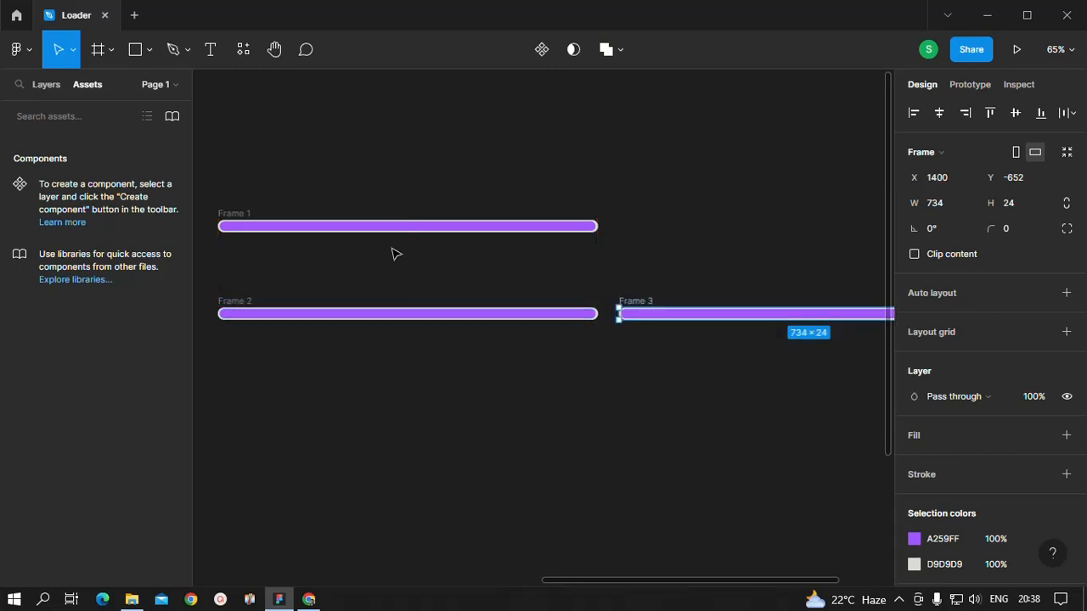
pyautogui.moveTo(622, 316); pyautogui.dragTo(571, 344)
pyautogui.moveTo(543, 380); pyautogui.dragTo(262, 408)
pyautogui.click(693, 315)
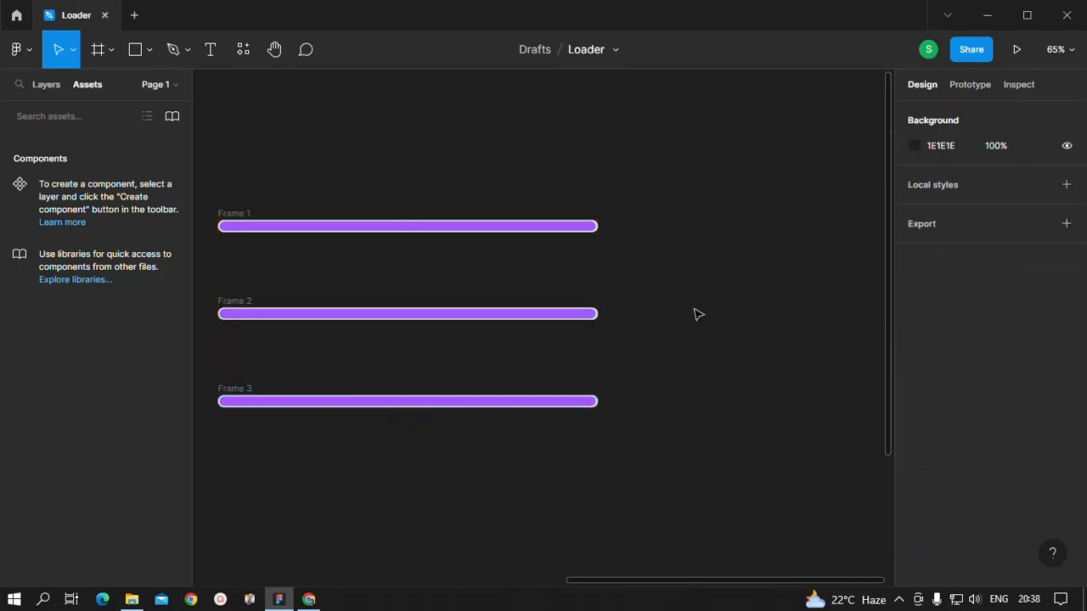
# Step: Shorten the purple bar in Frame 1 from its right end to about 13 wide
pyautogui.click(526, 230)
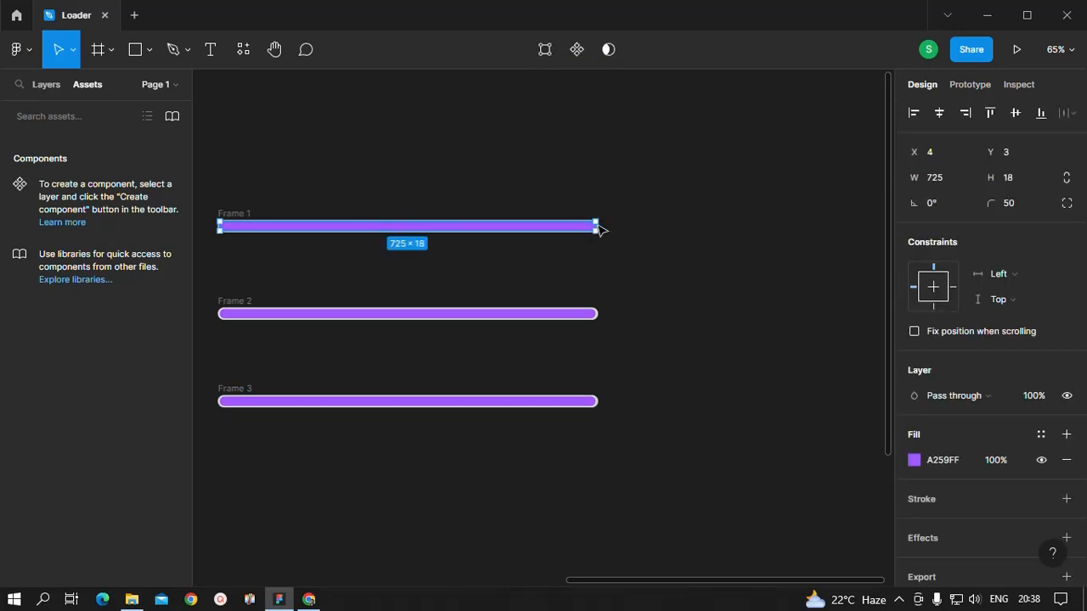
pyautogui.moveTo(594, 227); pyautogui.dragTo(229, 220)
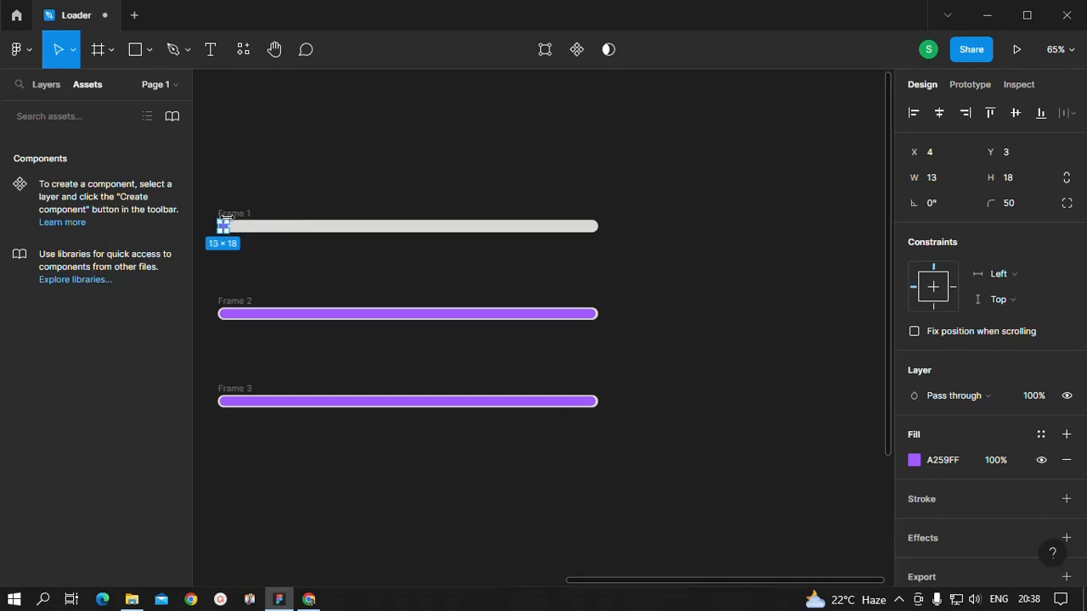
pyautogui.click(690, 295)
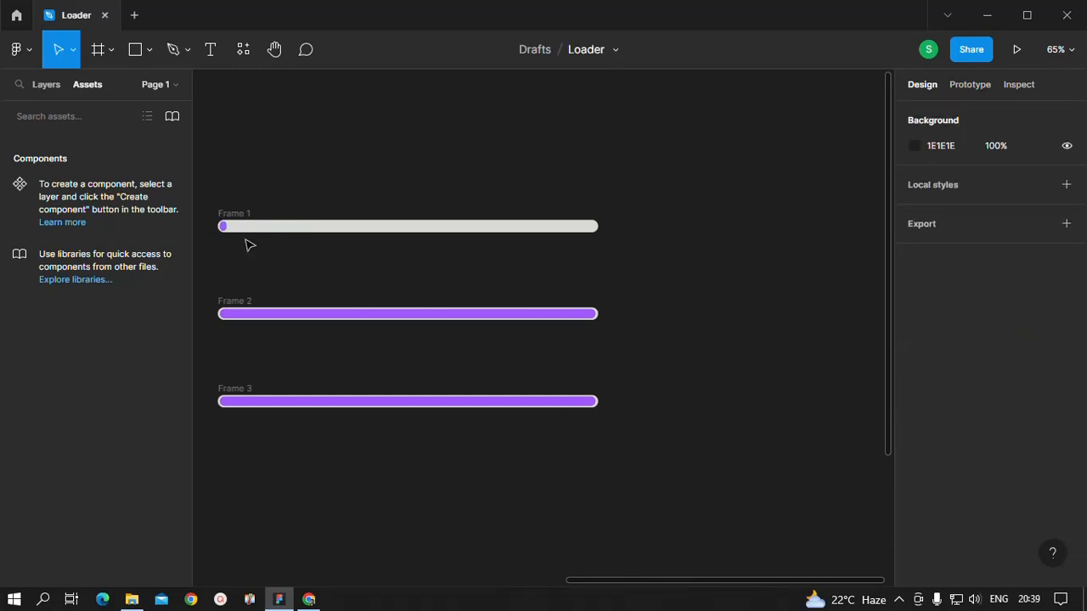
# Step: Shorten the purple bar in Frame 2 from its right end to about half the length of the gray bar
pyautogui.click(550, 319)
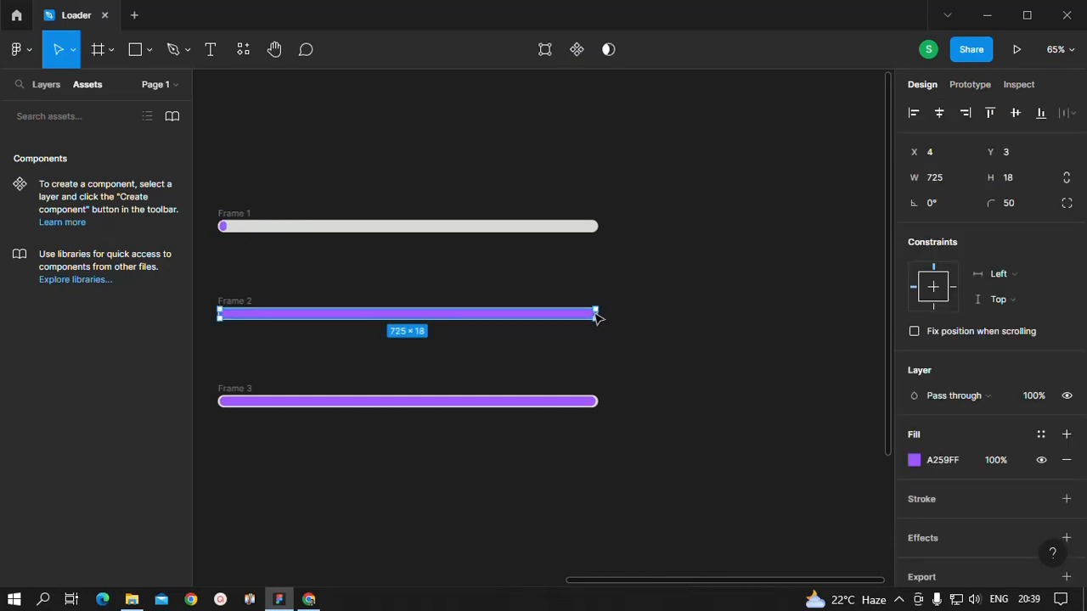
pyautogui.moveTo(597, 314); pyautogui.dragTo(410, 314)
pyautogui.click(685, 387)
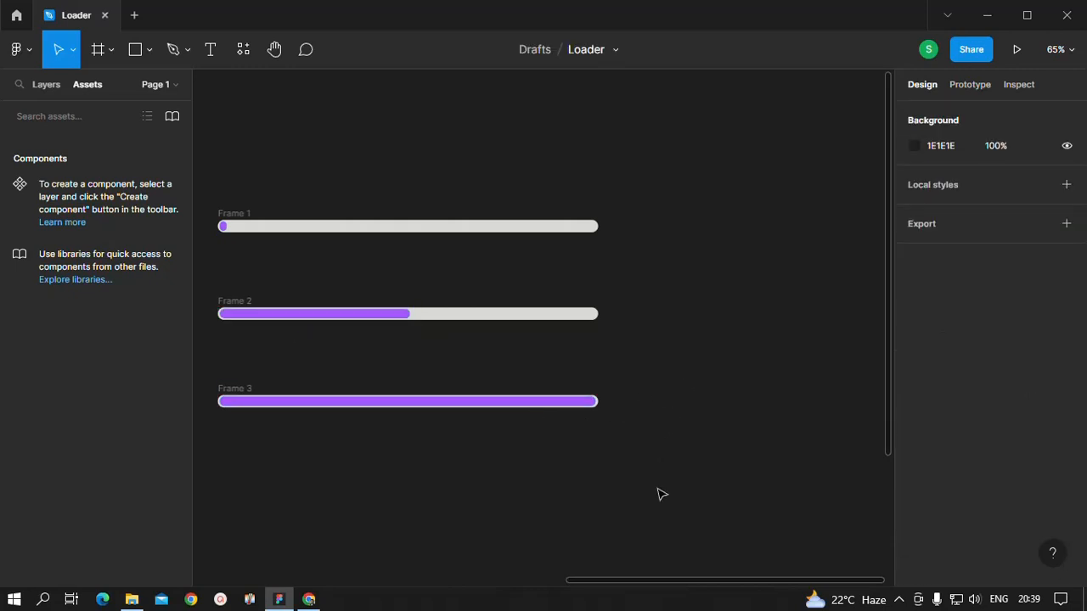
# Step: Turn the three bar frames into multiple components and combine them as variants of one component
pyautogui.moveTo(659, 490); pyautogui.dragTo(216, 166)
pyautogui.click(558, 55)
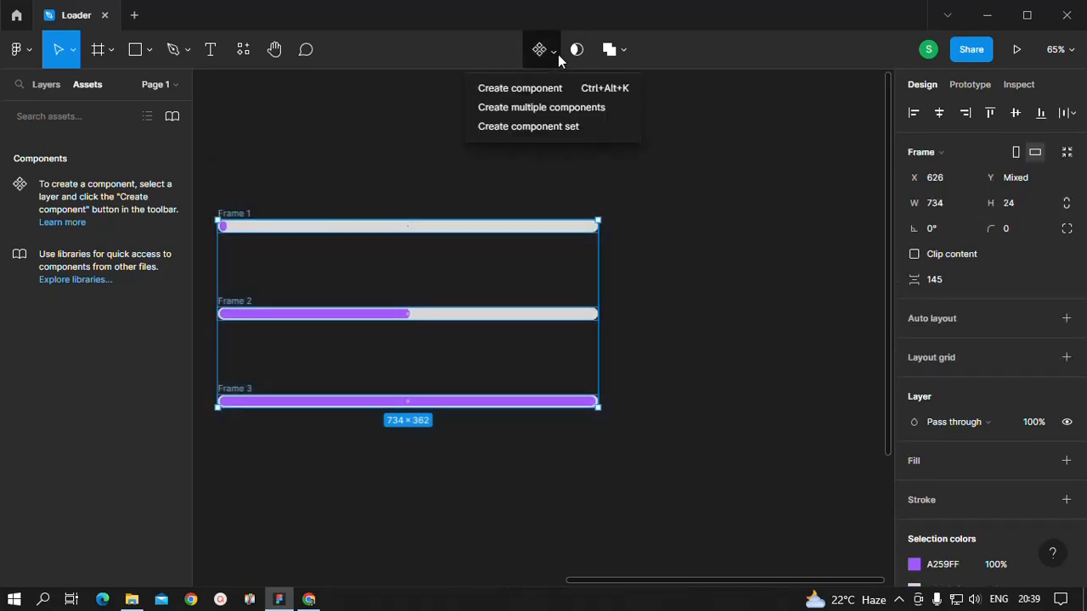
pyautogui.click(551, 107)
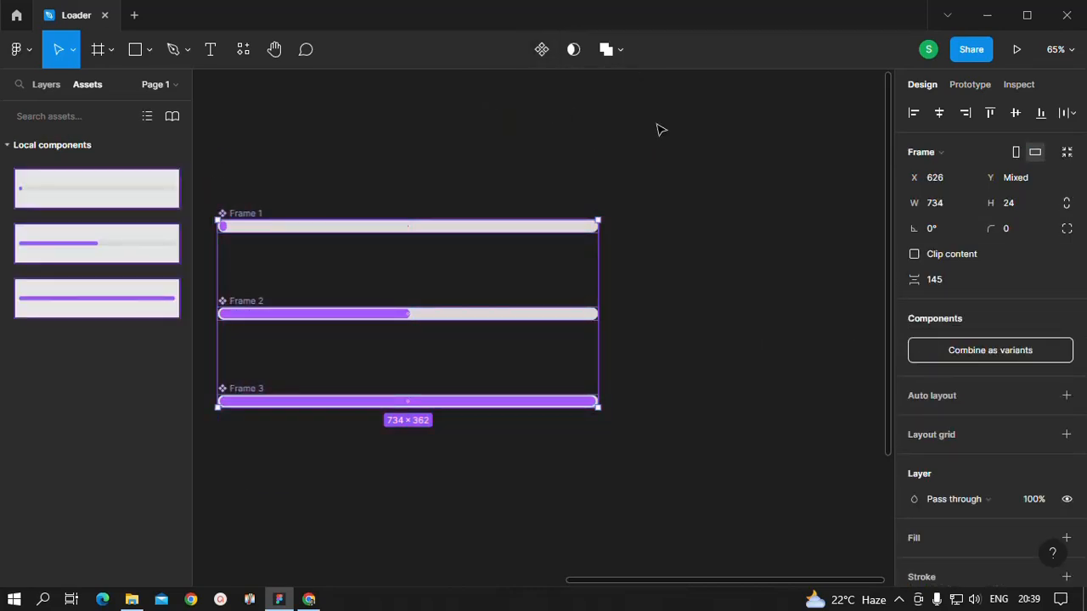
pyautogui.click(994, 350)
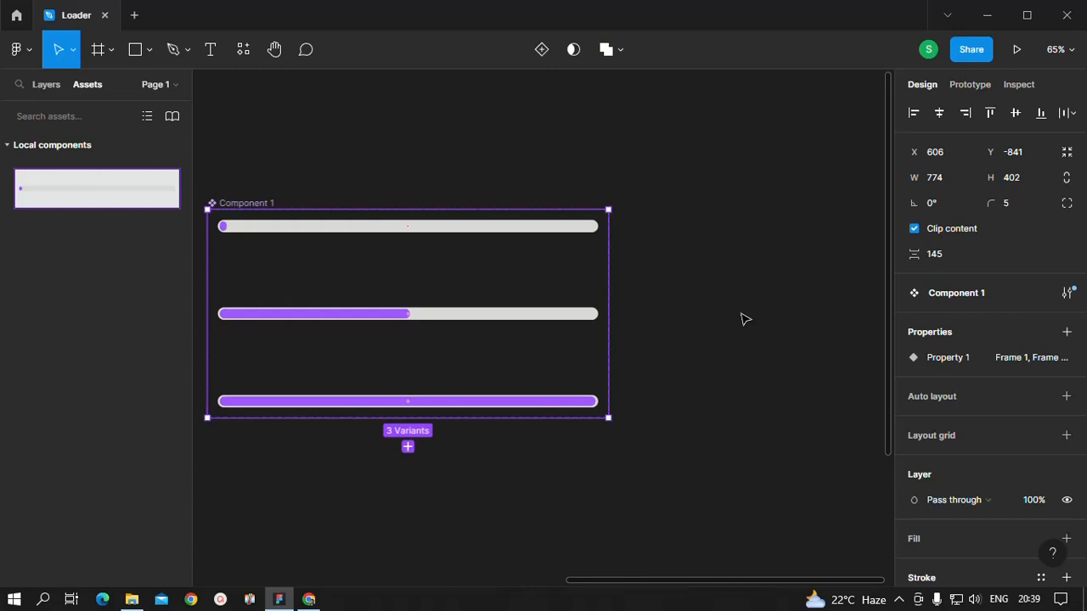
# Step: Add a prototype connection from the nearly empty first variant to the half-filled Frame 2 variant
pyautogui.click(970, 85)
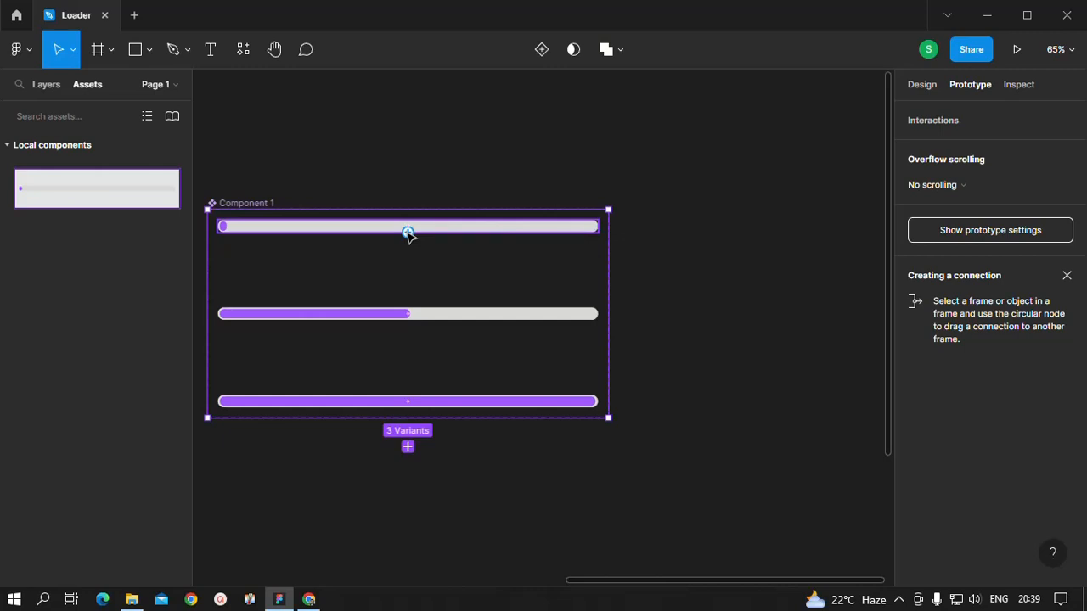
pyautogui.moveTo(407, 233); pyautogui.dragTo(691, 337)
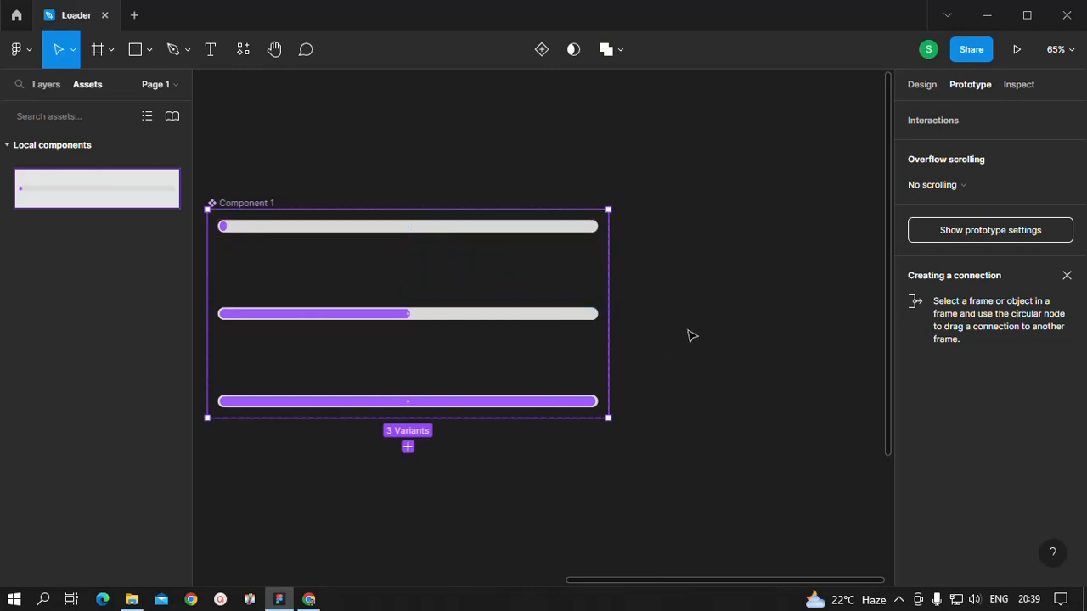
pyautogui.click(723, 317)
pyautogui.click(379, 232)
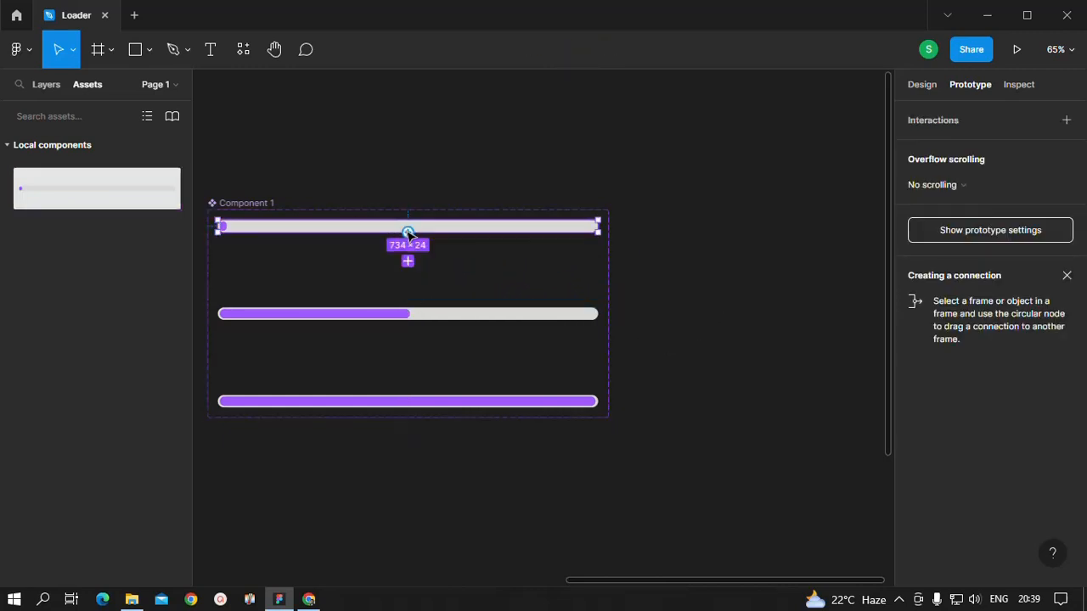
pyautogui.moveTo(408, 231); pyautogui.dragTo(411, 315)
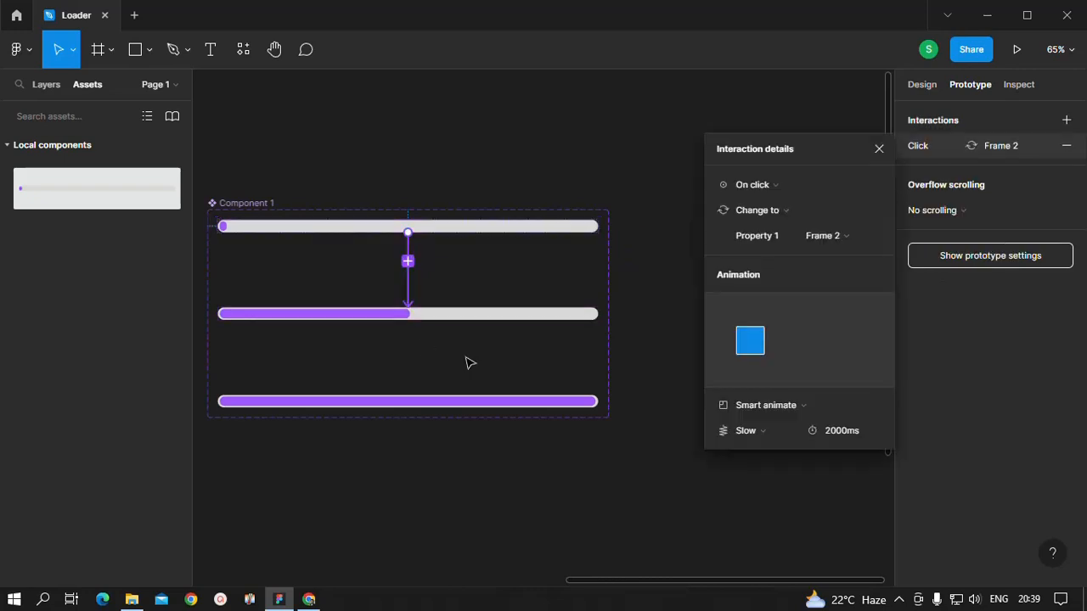
# Step: Change the trigger of the first variant's connection to After delay with a delay of 200 ms
pyautogui.click(758, 187)
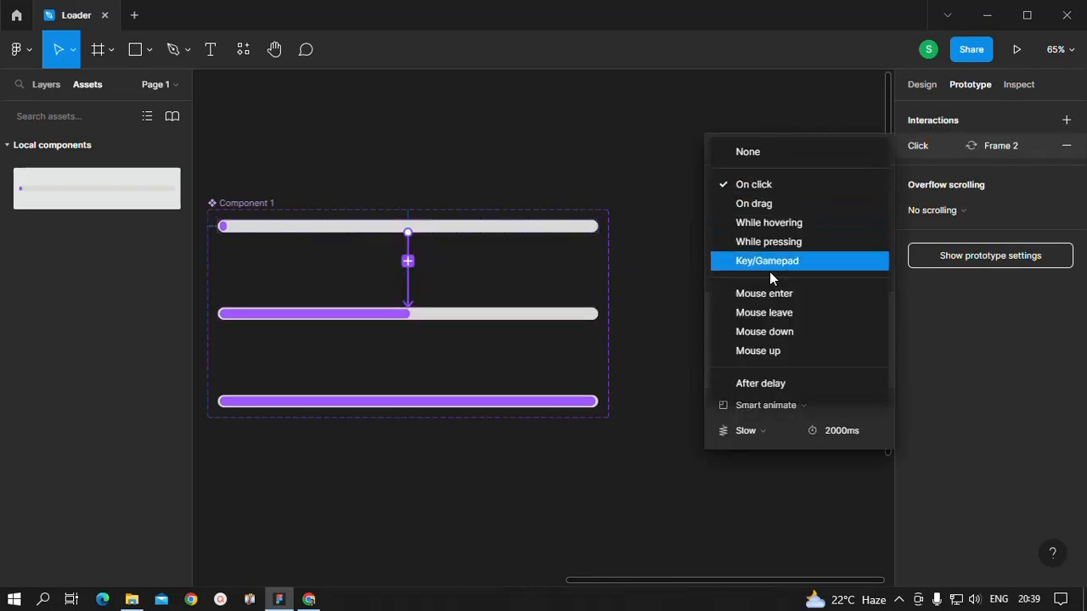
pyautogui.click(758, 383)
pyautogui.click(832, 189)
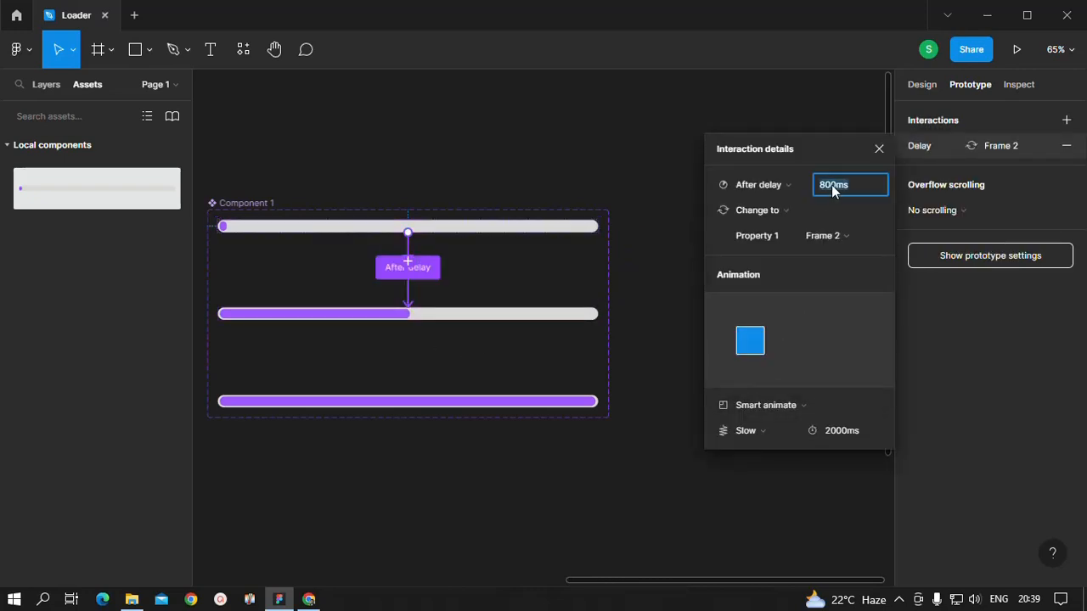
pyautogui.write('200')
pyautogui.press('Return')
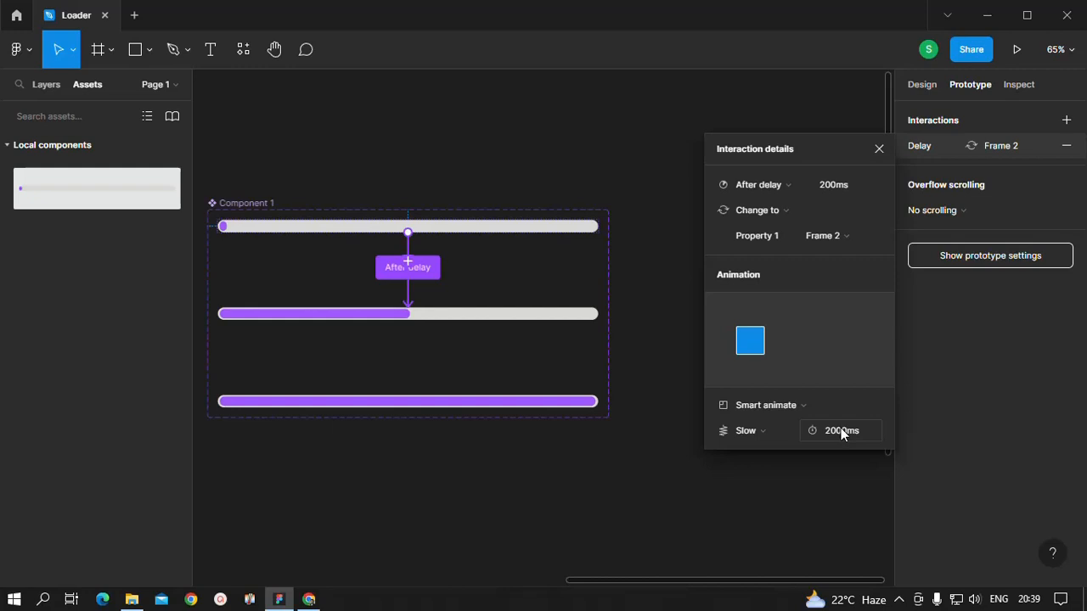
pyautogui.click(700, 486)
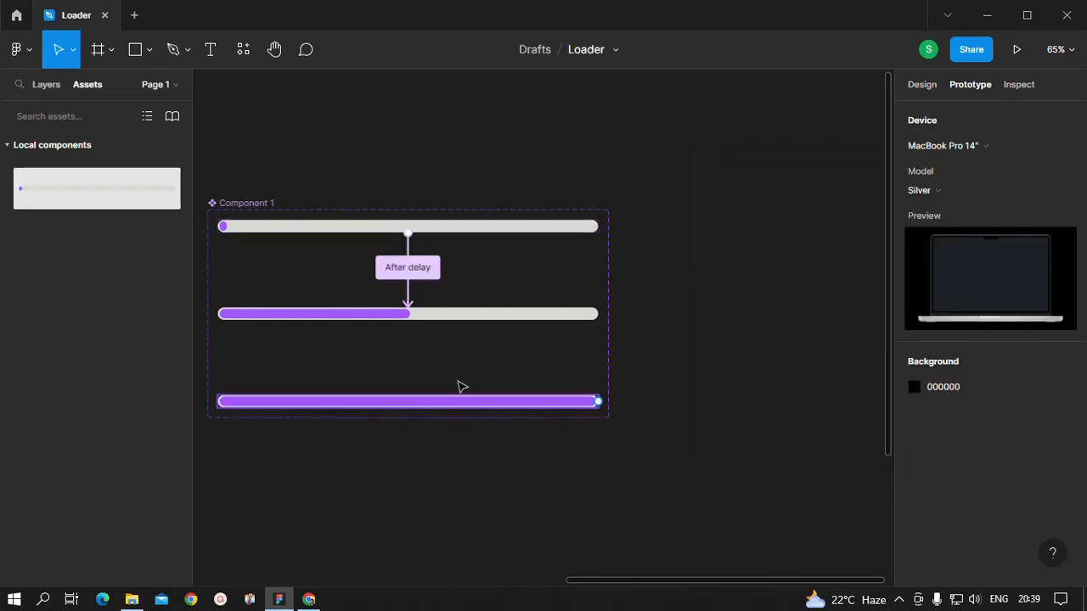
# Step: Connect the half-filled variant to the full Frame 3 variant with an After delay trigger of 200 ms
pyautogui.click(407, 321)
pyautogui.moveTo(407, 354); pyautogui.dragTo(413, 403)
pyautogui.click(754, 184)
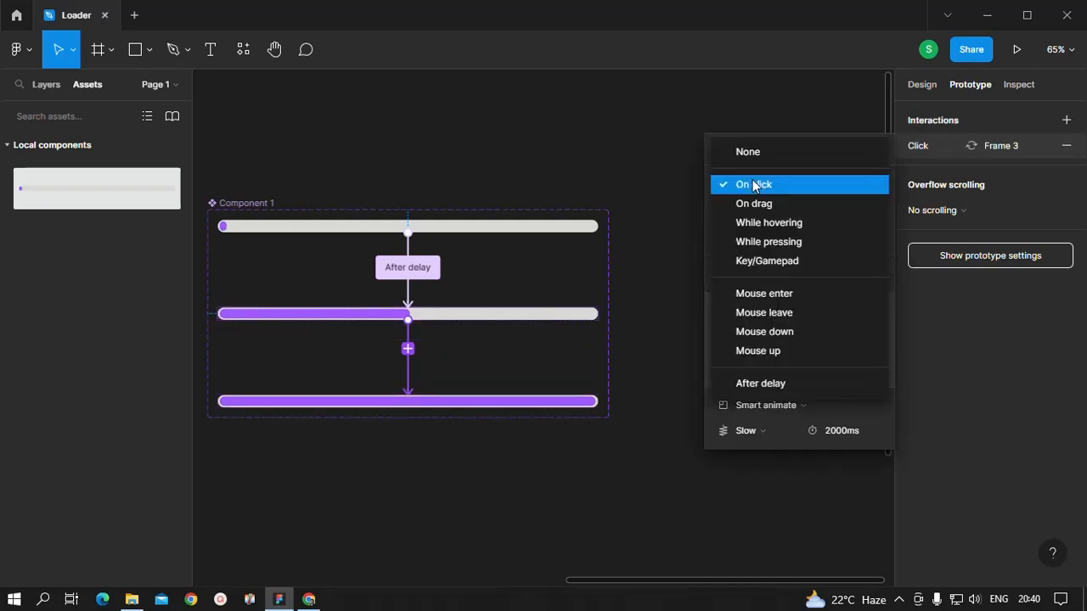
pyautogui.click(754, 383)
pyautogui.click(842, 184)
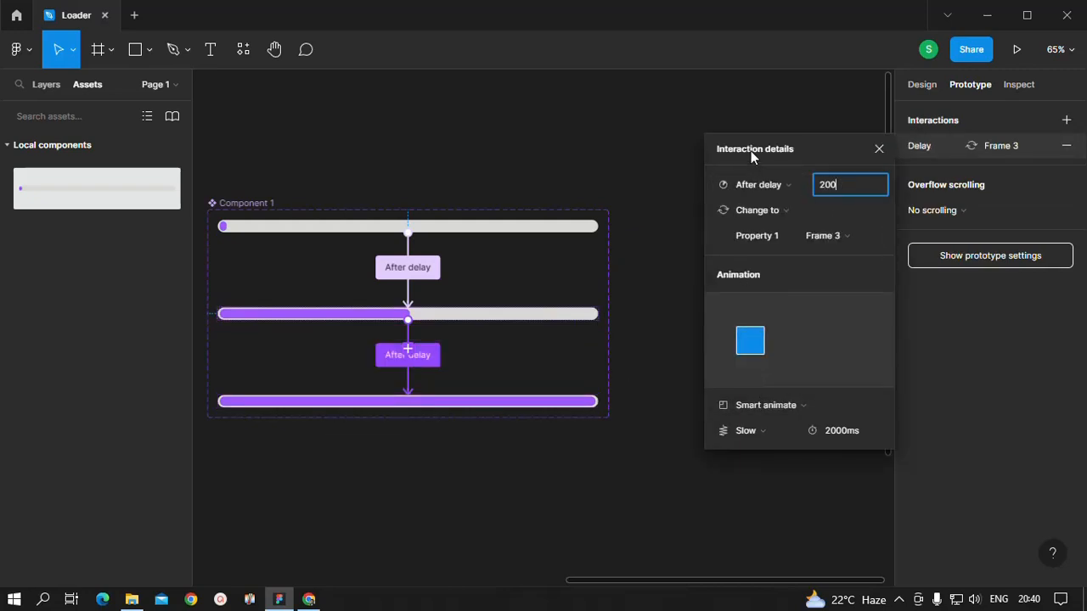
pyautogui.click(791, 144)
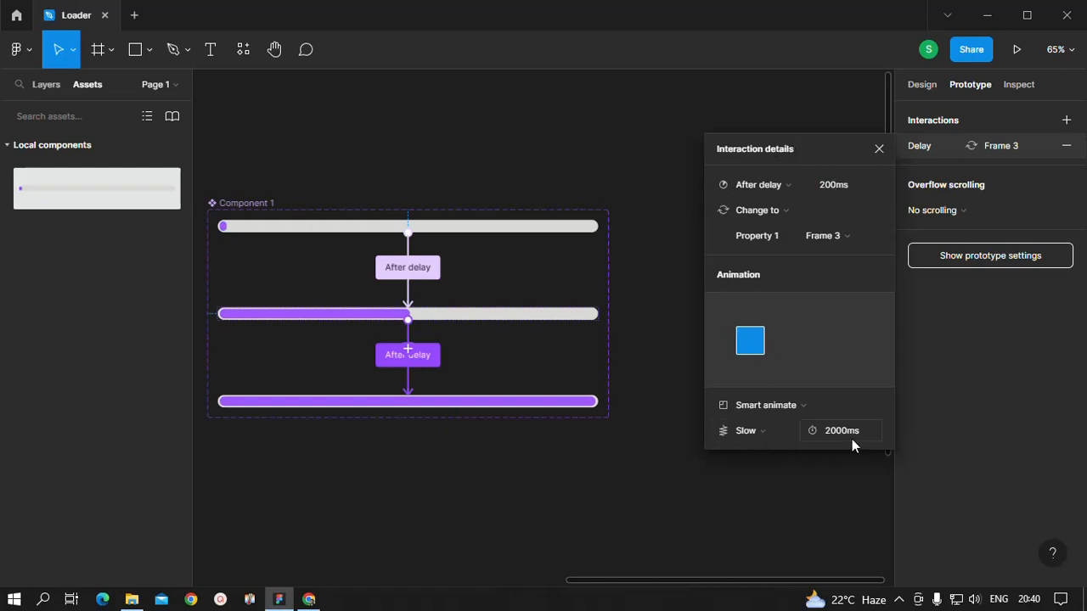
pyautogui.click(658, 477)
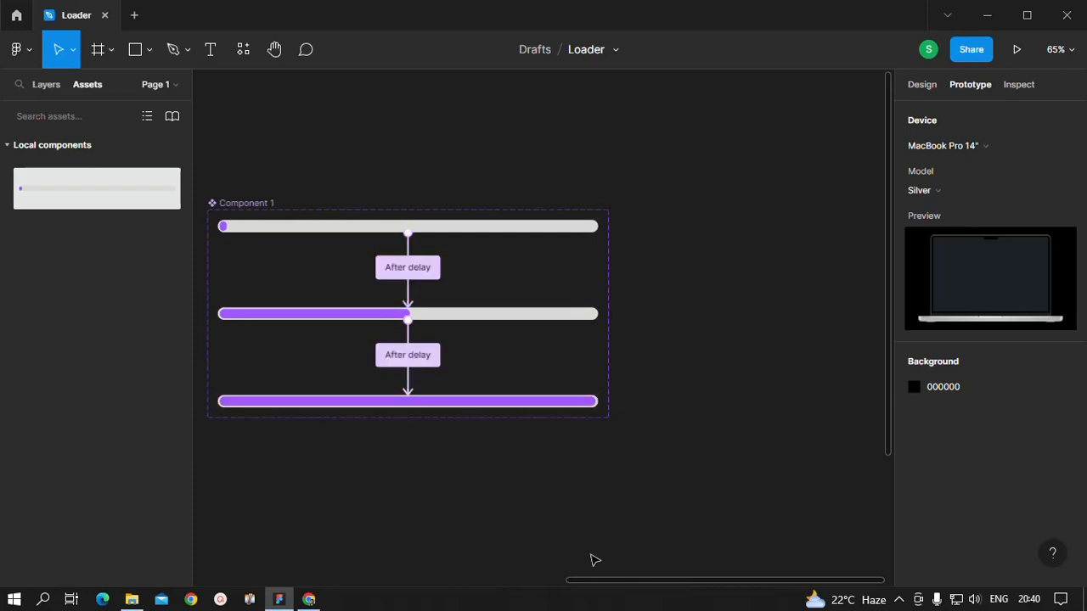
# Step: Add a MacBook Pro 14" frame on the empty canvas beside the component set
pyautogui.moveTo(584, 582); pyautogui.dragTo(758, 580)
pyautogui.scroll(-3, 518, 422)
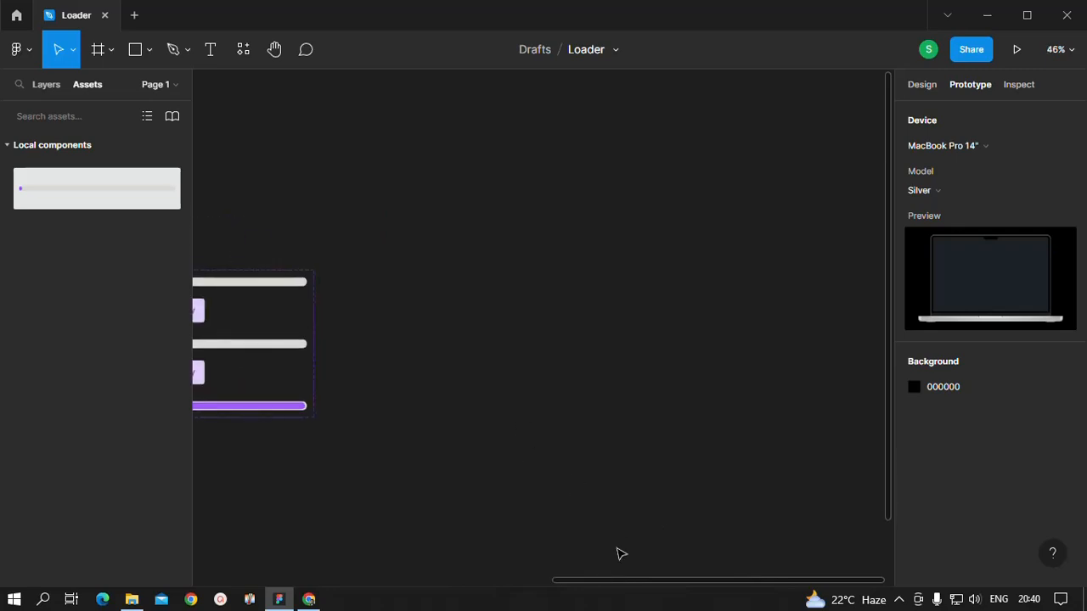
pyautogui.moveTo(597, 582); pyautogui.dragTo(637, 584)
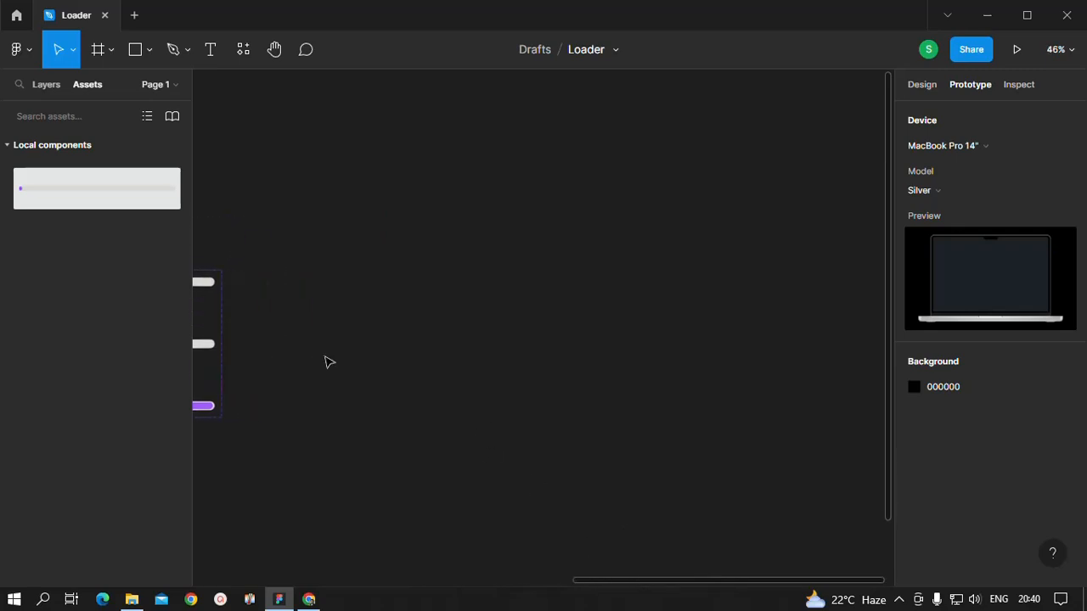
pyautogui.click(98, 49)
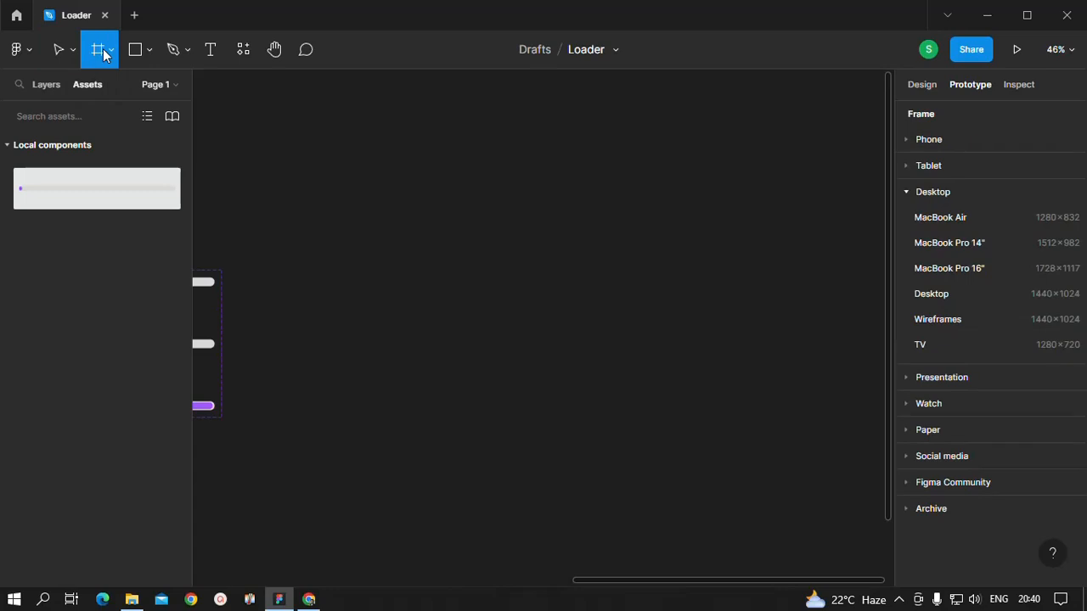
pyautogui.click(946, 244)
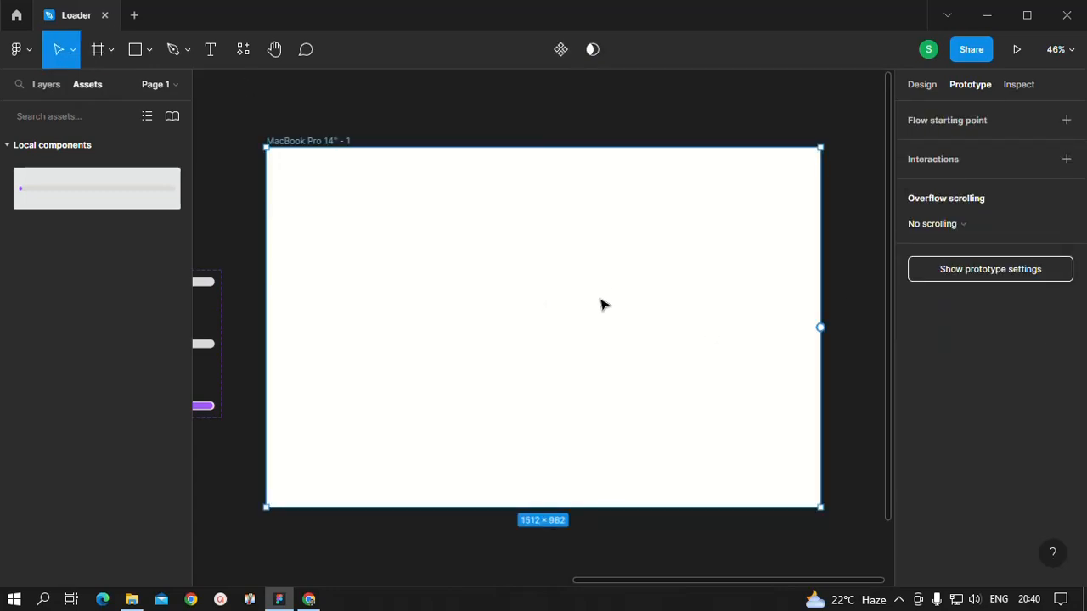
# Step: Change the MacBook Pro 14" frame's fill to the dark gray 302F2F
pyautogui.click(907, 89)
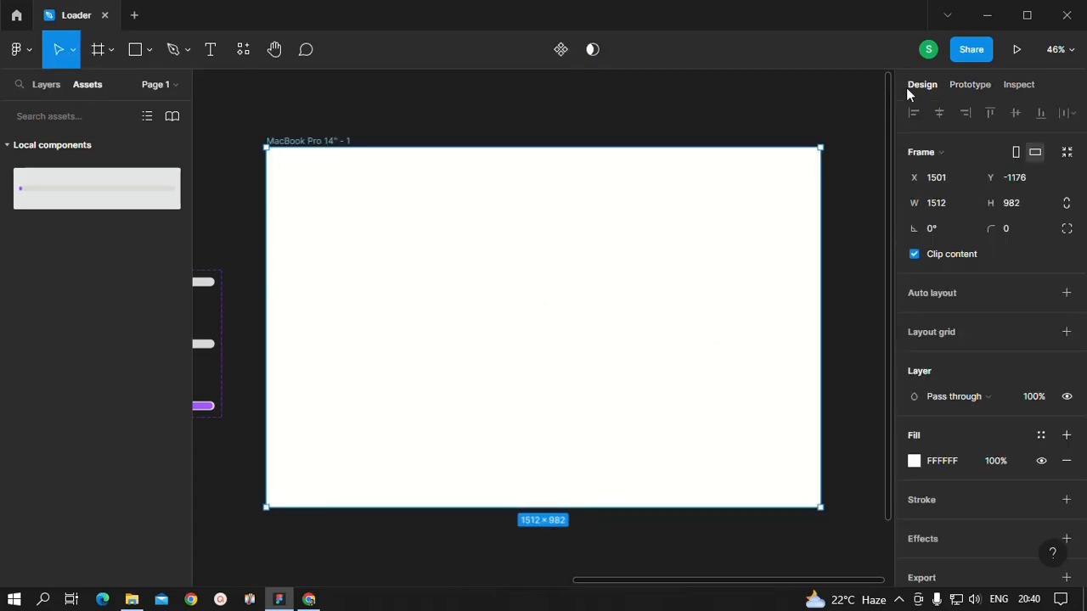
pyautogui.click(913, 460)
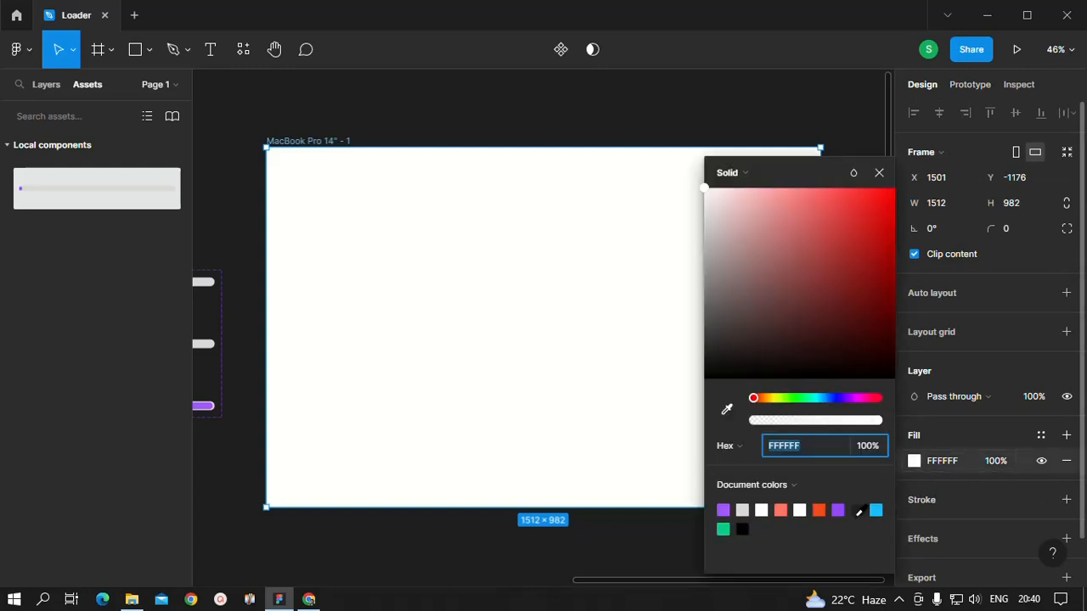
pyautogui.click(858, 510)
pyautogui.click(704, 377)
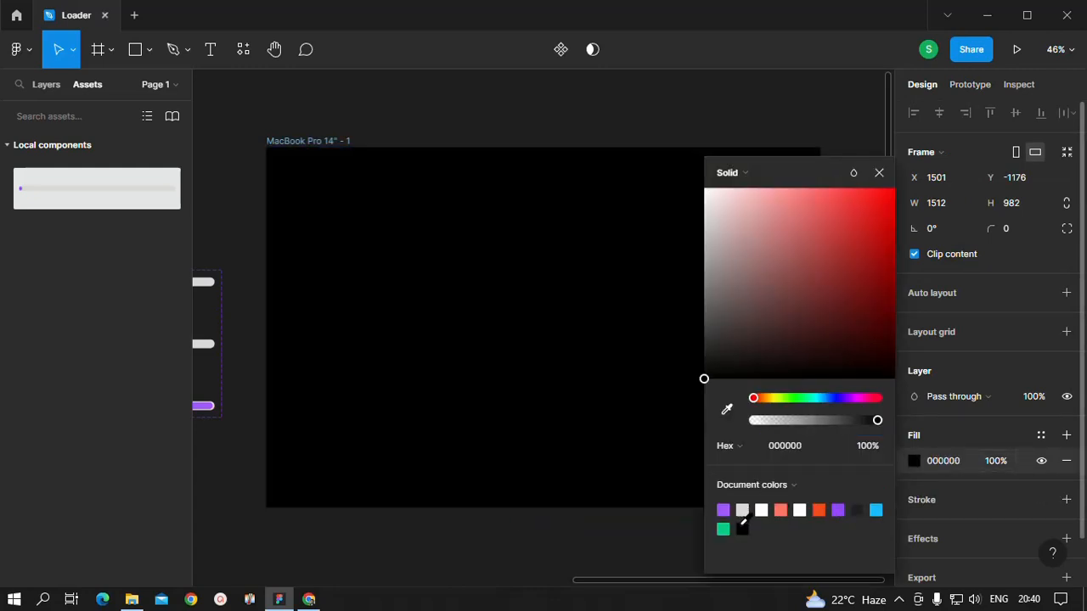
pyautogui.click(705, 357)
pyautogui.moveTo(706, 355); pyautogui.dragTo(705, 343)
pyautogui.click(607, 543)
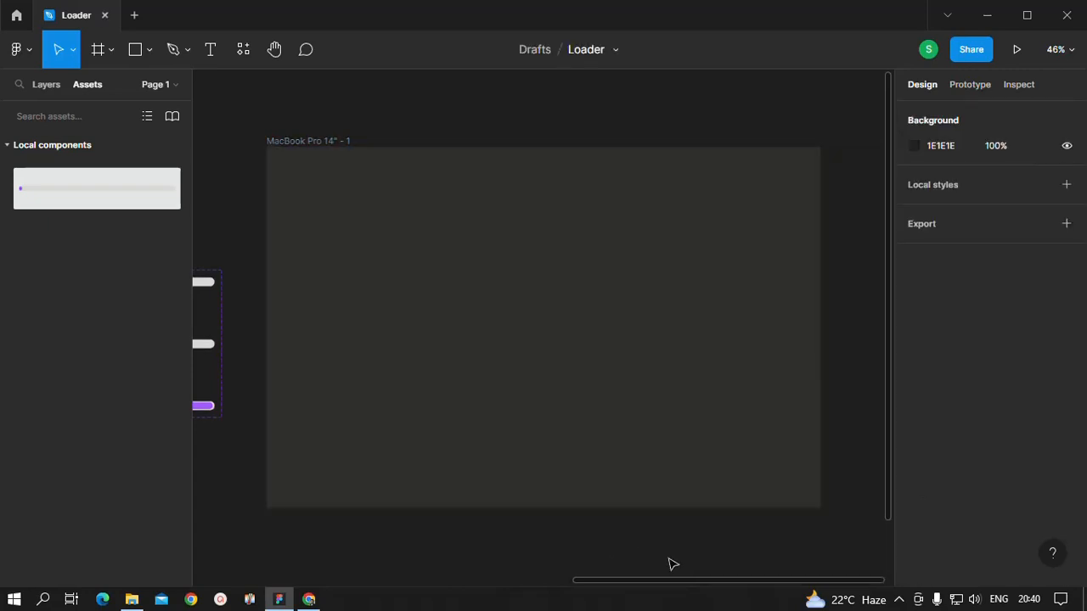
# Step: Place an instance of the loader component in the MacBook Pro 14" frame and center it horizontally and vertically
pyautogui.click(600, 375)
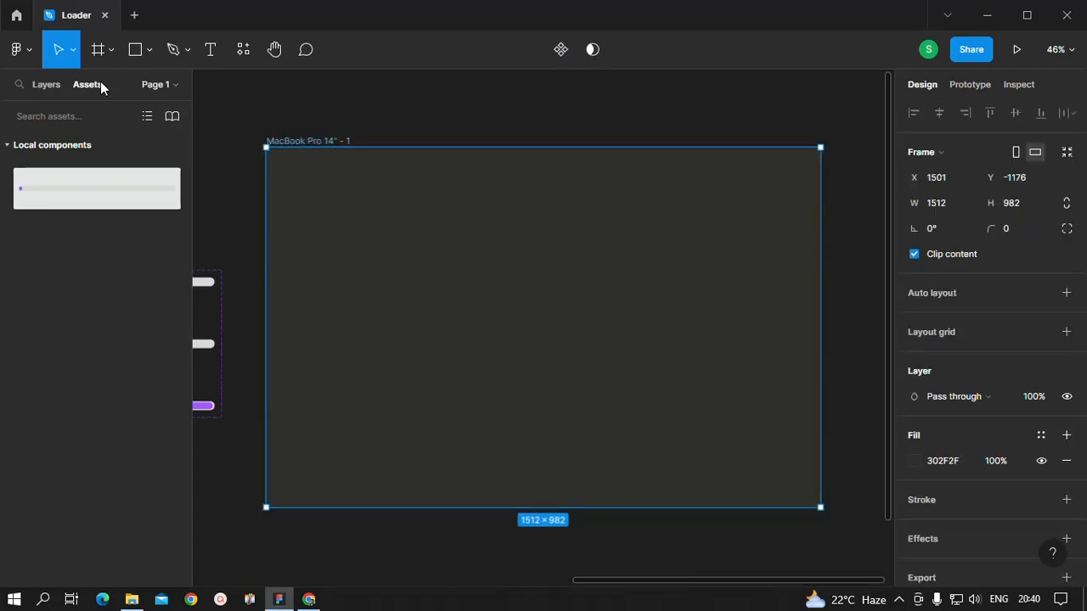
pyautogui.moveTo(77, 175); pyautogui.dragTo(499, 370)
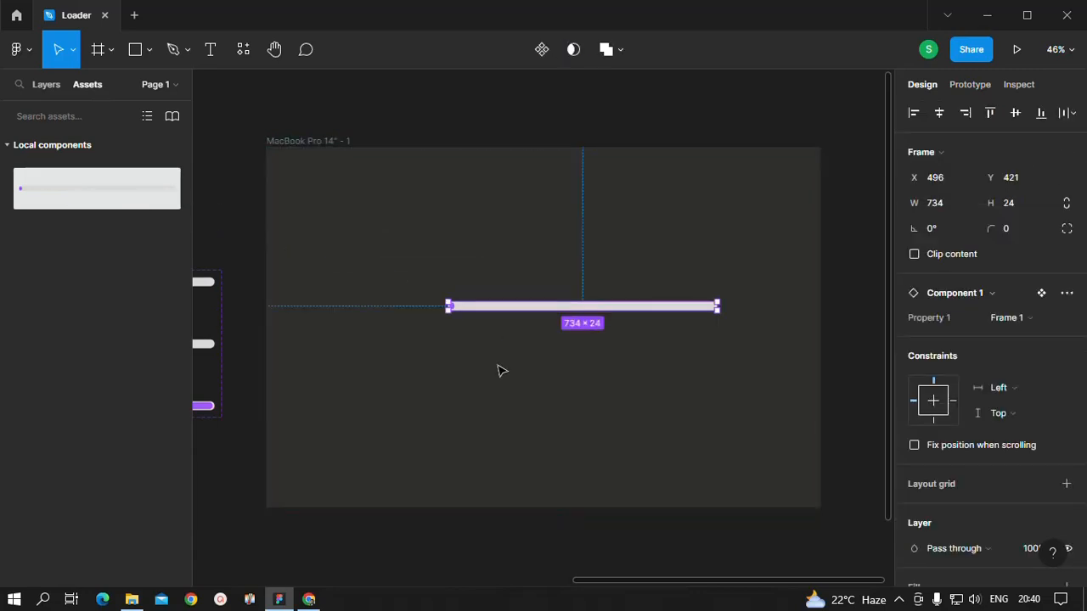
pyautogui.click(574, 378)
pyautogui.moveTo(590, 309); pyautogui.dragTo(544, 337)
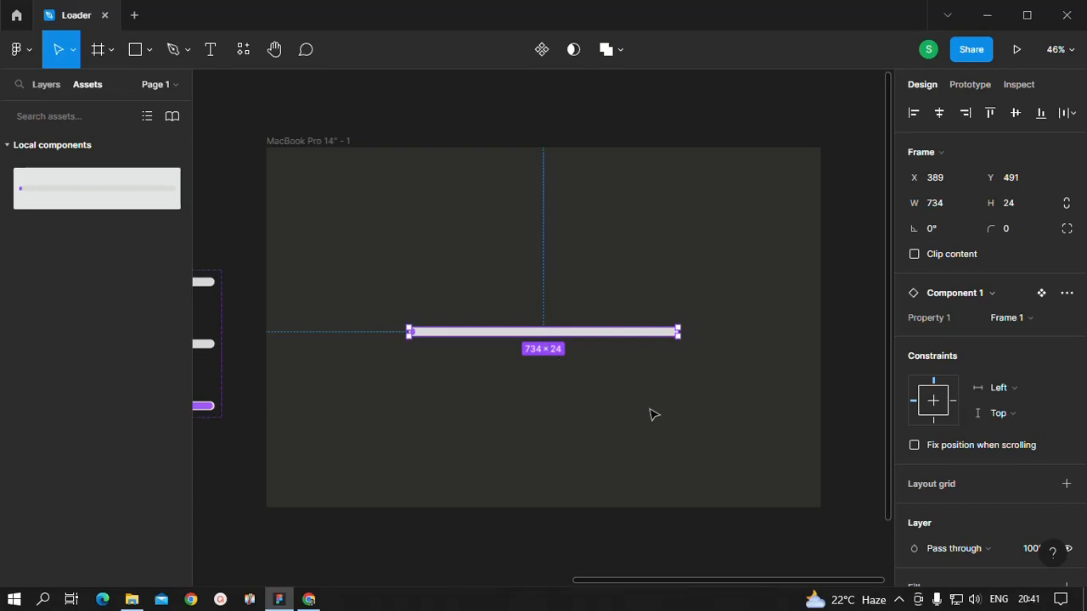
pyautogui.click(651, 412)
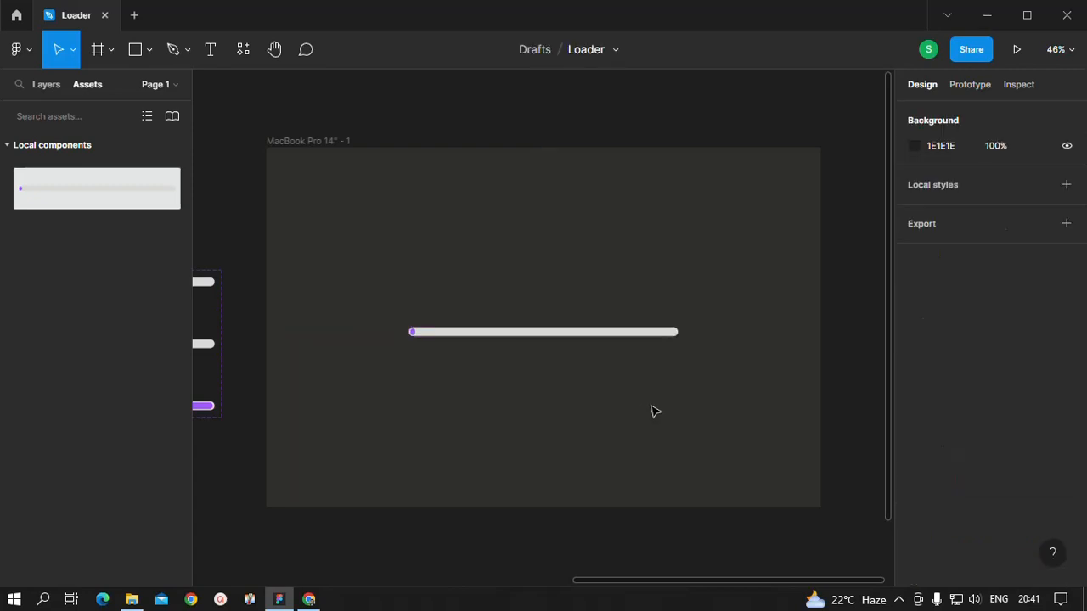
pyautogui.click(545, 332)
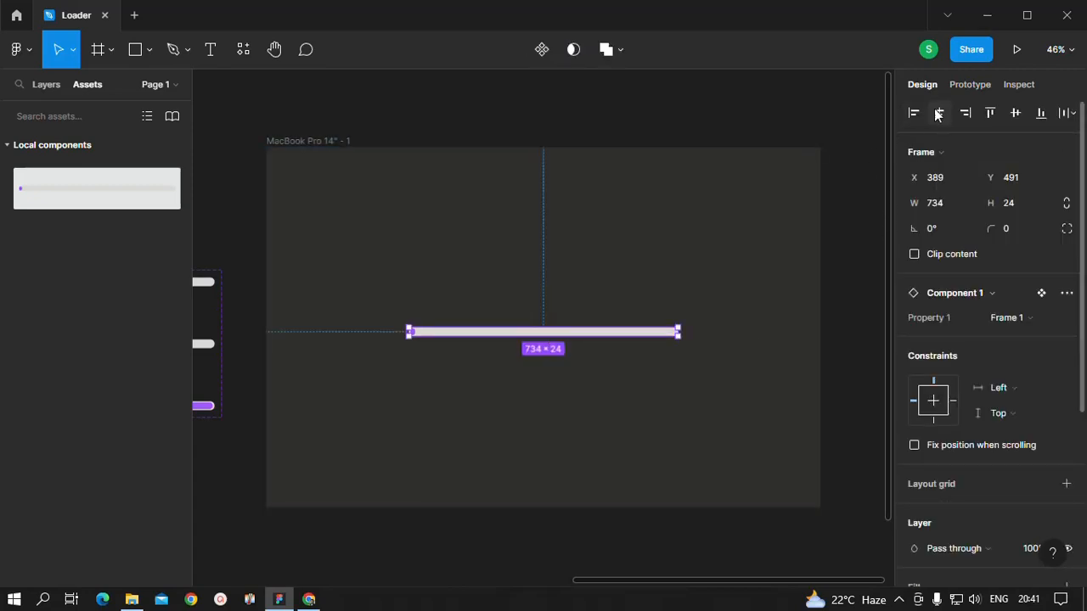
pyautogui.click(1019, 114)
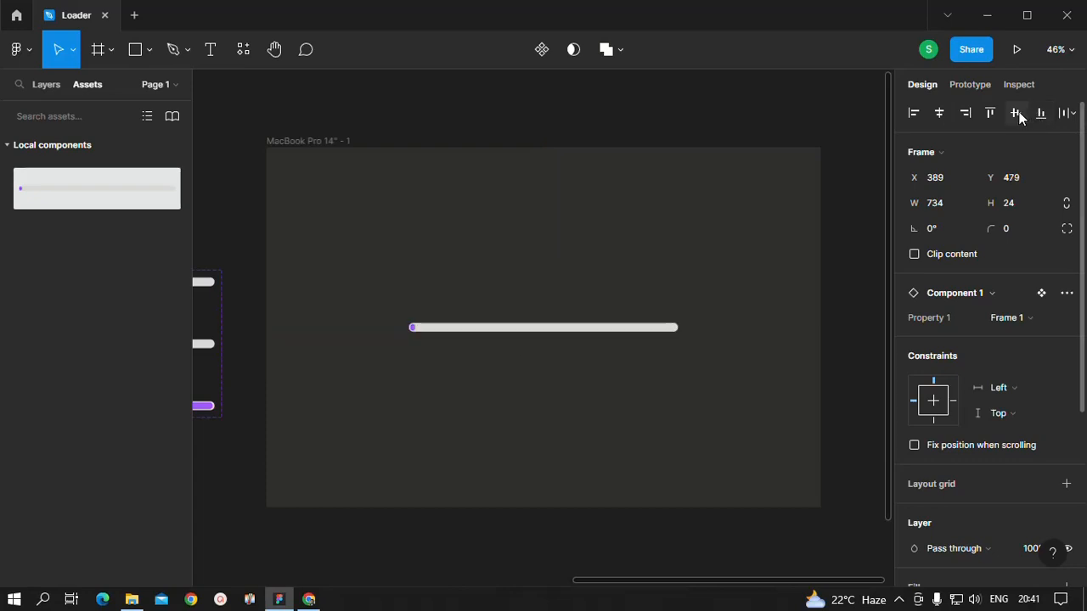
# Step: Select the MacBook Pro 14" frame and start its prototype presentation to preview the loader
pyautogui.click(731, 417)
pyautogui.click(582, 263)
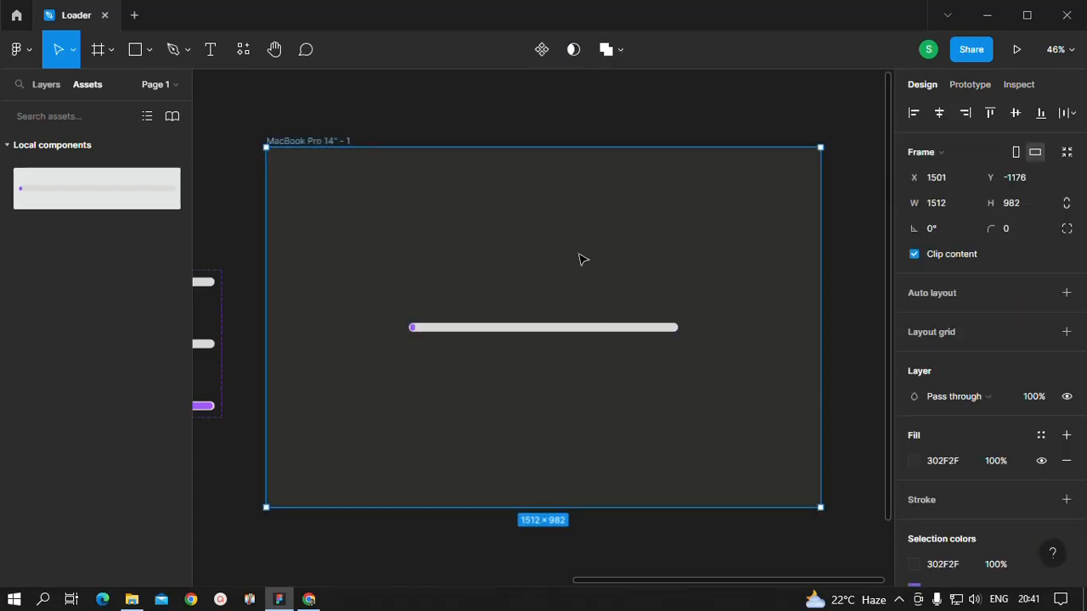
pyautogui.click(1016, 51)
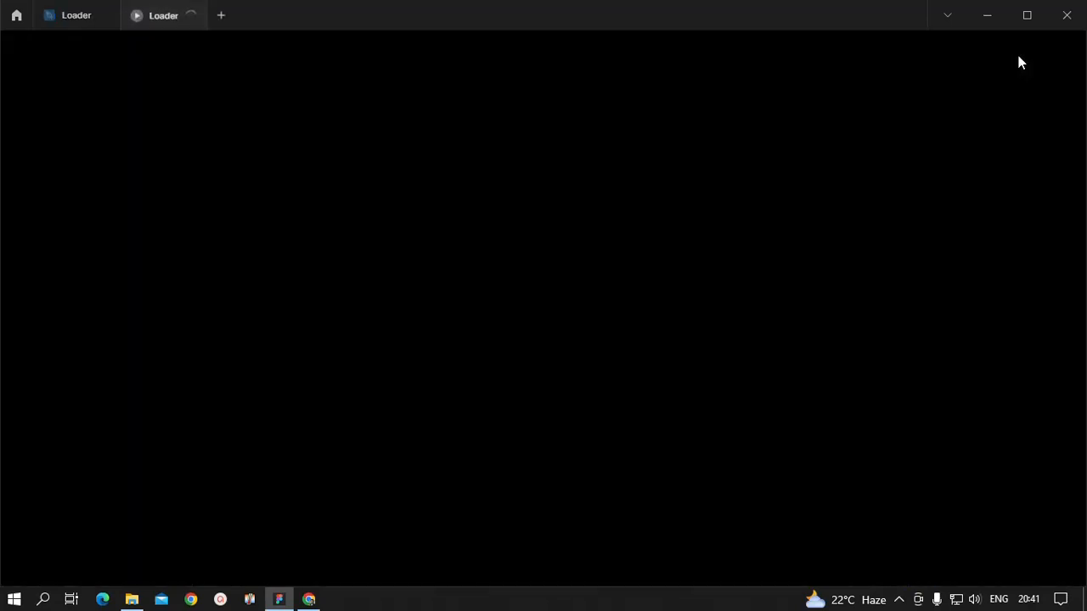